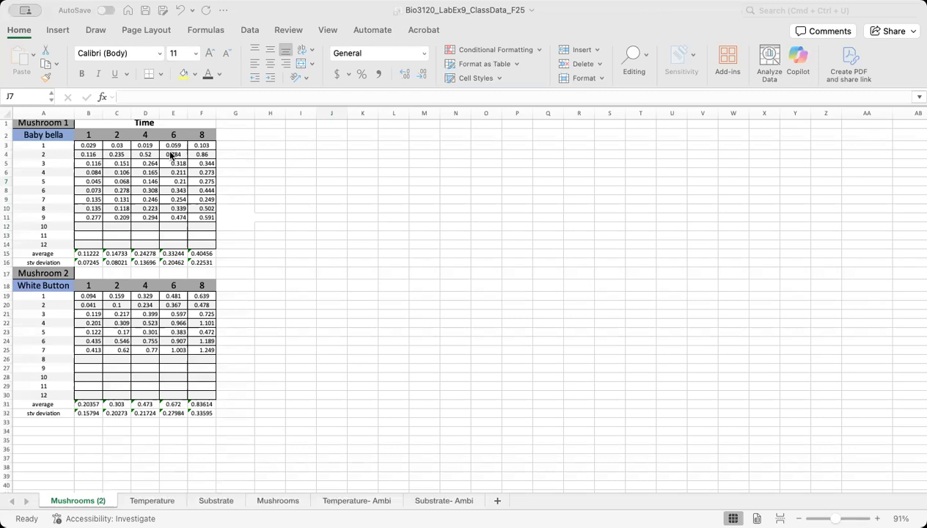
Step: Examine the Baby bella and White Button tables, including their numbered rows and the Baby bella average row
{"action": "left_click", "coordinate": [60, 139]}
{"action": "left_click", "coordinate": [60, 136]}
{"action": "left_click", "coordinate": [57, 282]}
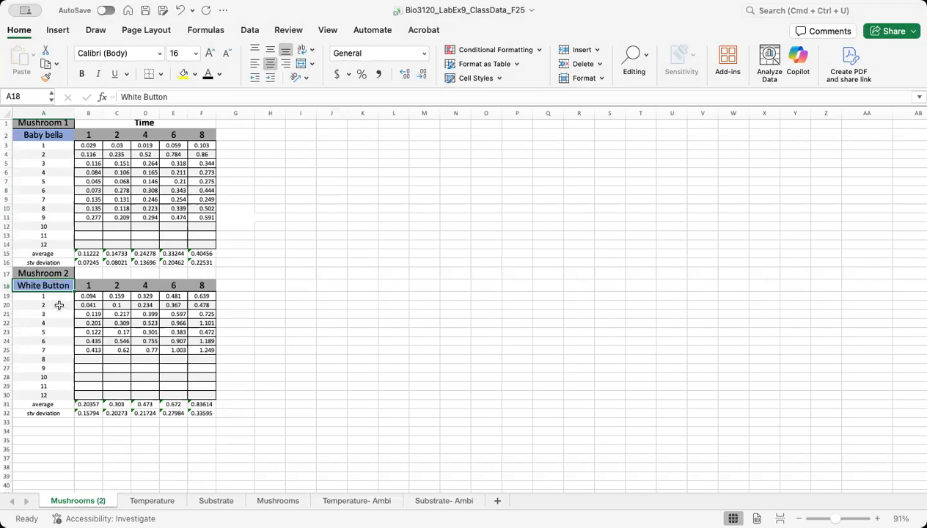
{"action": "left_click", "coordinate": [61, 297]}
{"action": "left_click_drag", "start_coordinate": [60, 297], "coordinate": [63, 346]}
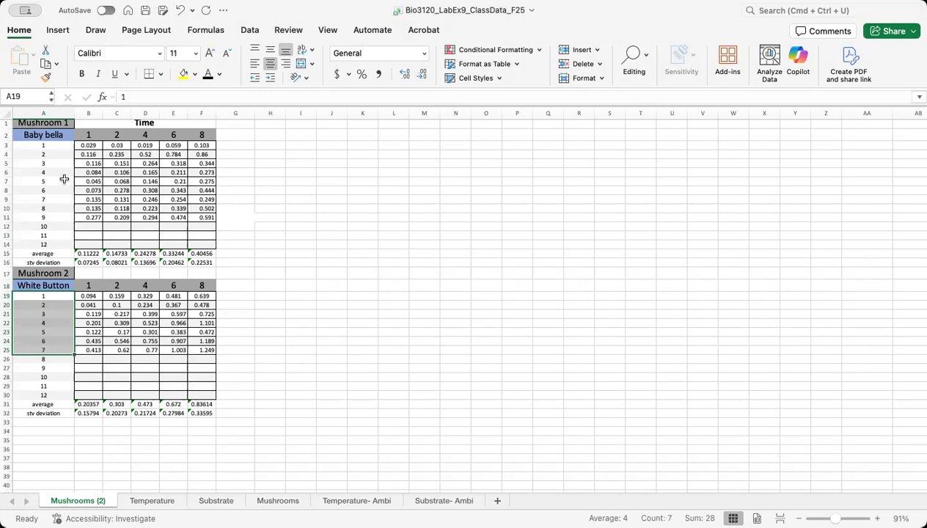
{"action": "left_click_drag", "start_coordinate": [58, 145], "coordinate": [61, 222]}
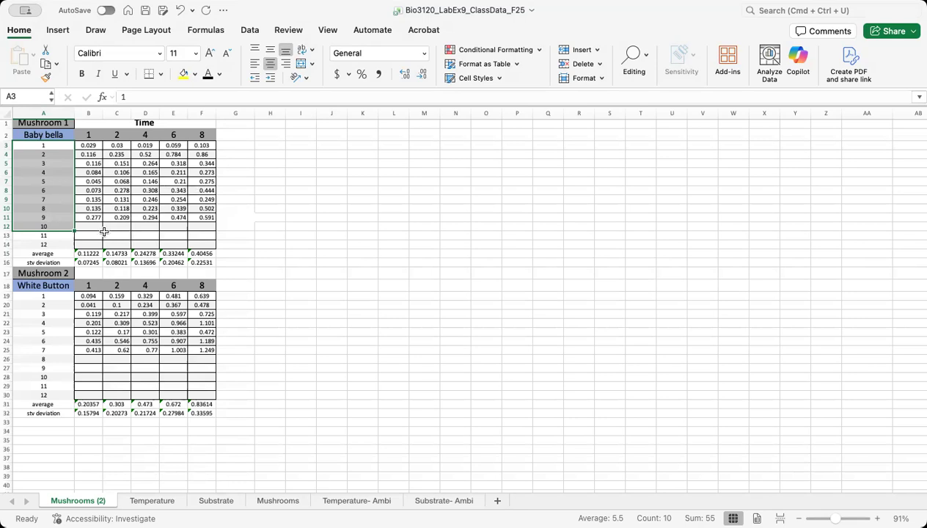
{"action": "left_click_drag", "start_coordinate": [59, 253], "coordinate": [206, 256]}
{"action": "left_click", "coordinate": [236, 253]}
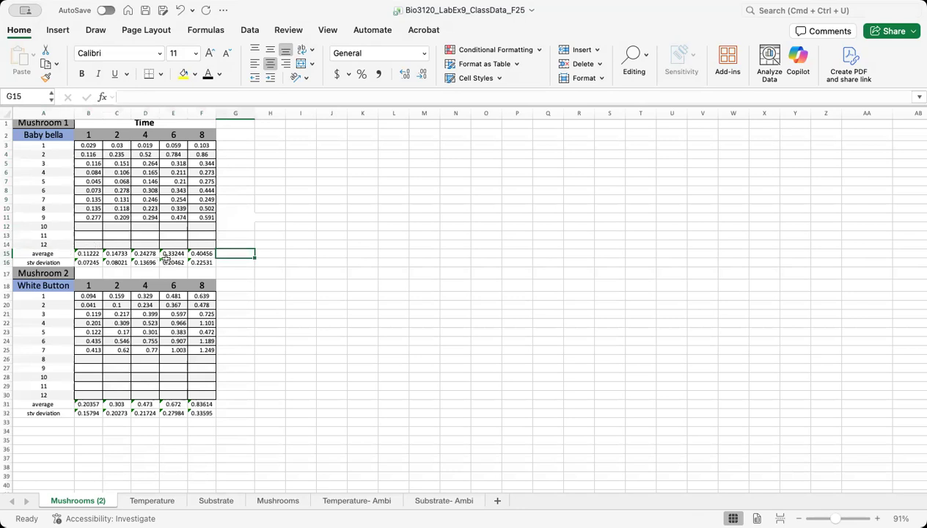
Step: Clear the existing average and standard deviation values in B15:F16 and B31:F32, keeping the row labels
{"action": "left_click", "coordinate": [203, 251]}
{"action": "key", "text": "Delete"}
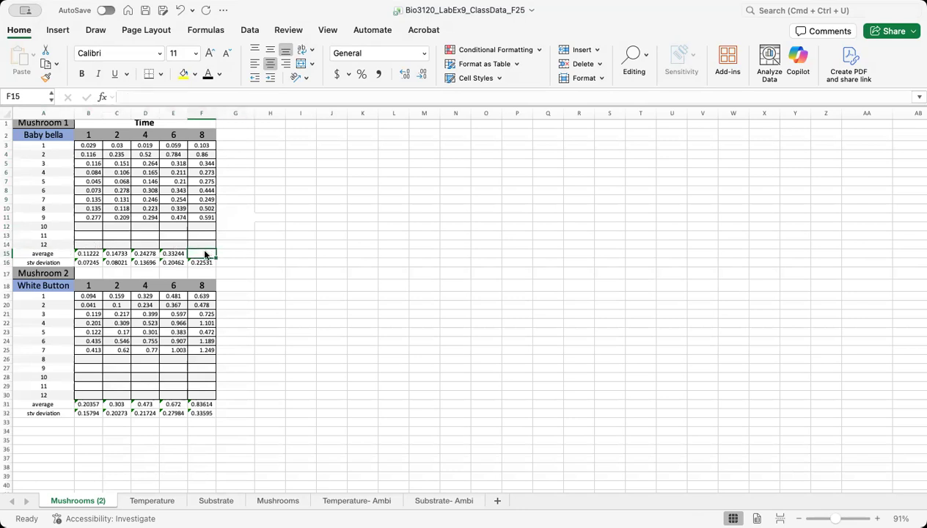
{"action": "left_click_drag", "start_coordinate": [90, 253], "coordinate": [218, 259]}
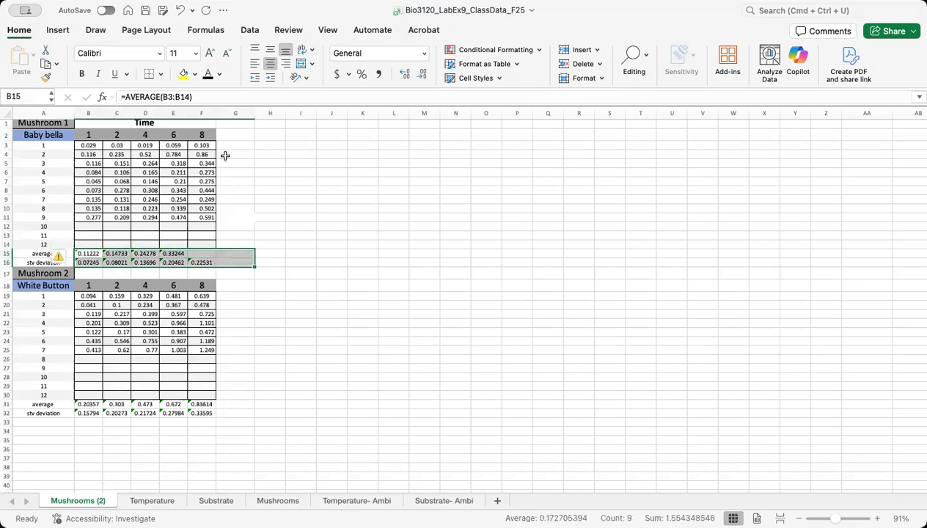
{"action": "key", "text": "Delete"}
{"action": "left_click_drag", "start_coordinate": [81, 404], "coordinate": [214, 418]}
{"action": "key", "text": "Delete"}
{"action": "left_click", "coordinate": [268, 413]}
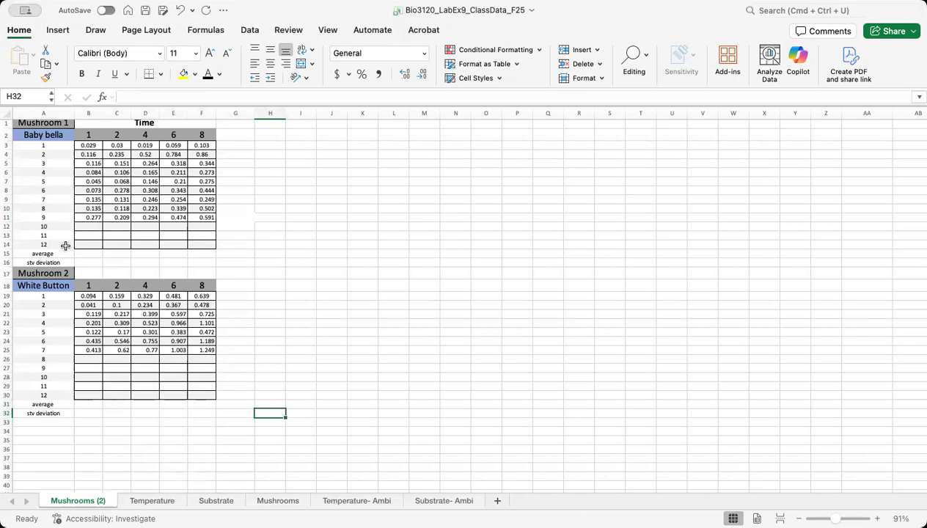
Step: Calculate the Baby bella average for time 1 in B15 with =AVERAGE(B3:B11)
{"action": "left_click", "coordinate": [58, 253]}
{"action": "left_click", "coordinate": [89, 253]}
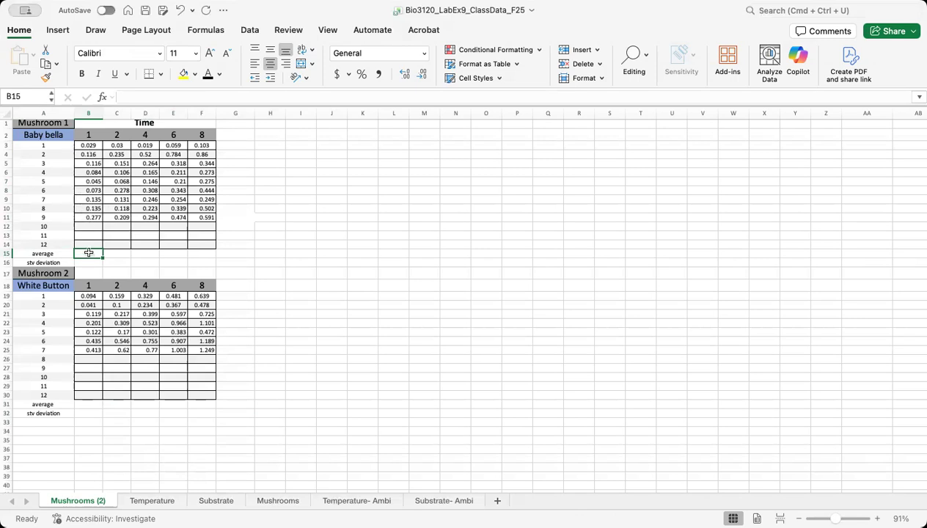
{"action": "type", "text": "="}
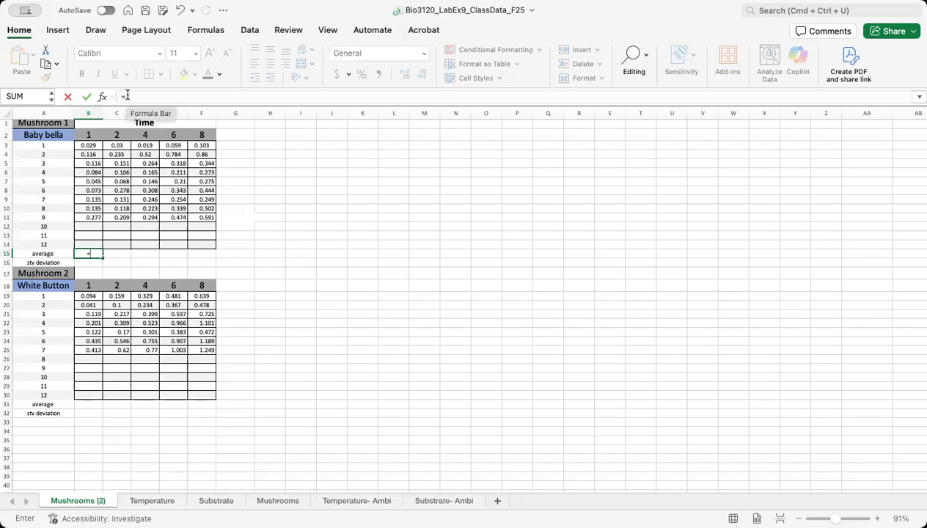
{"action": "type", "text": "AVERAGE"}
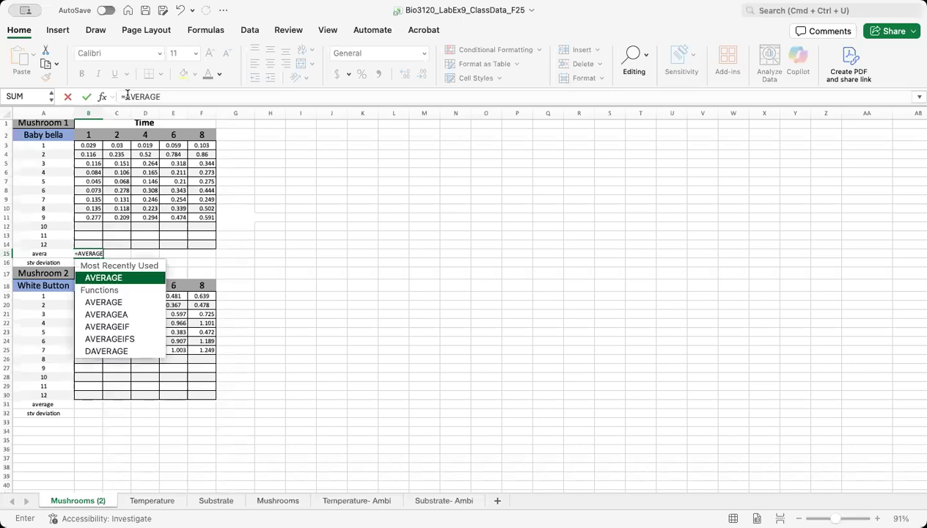
{"action": "type", "text": "("}
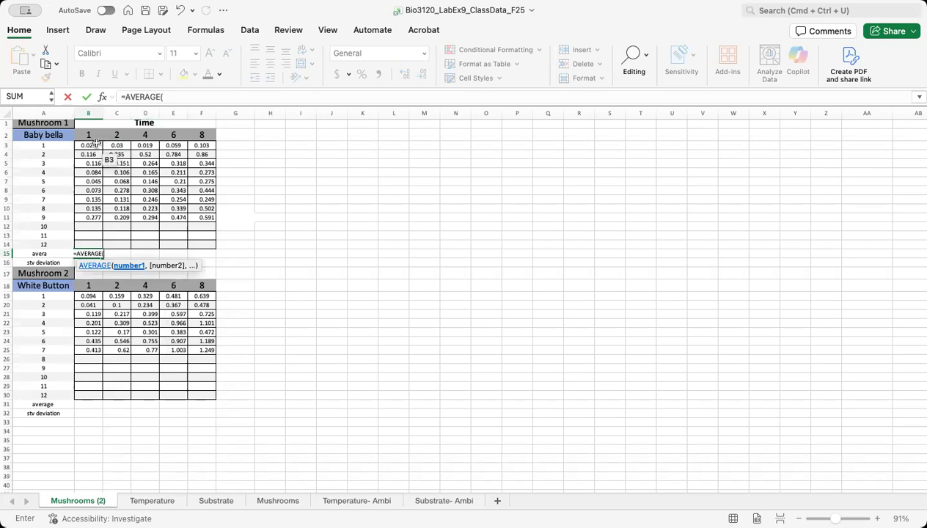
{"action": "left_click_drag", "start_coordinate": [95, 143], "coordinate": [103, 218]}
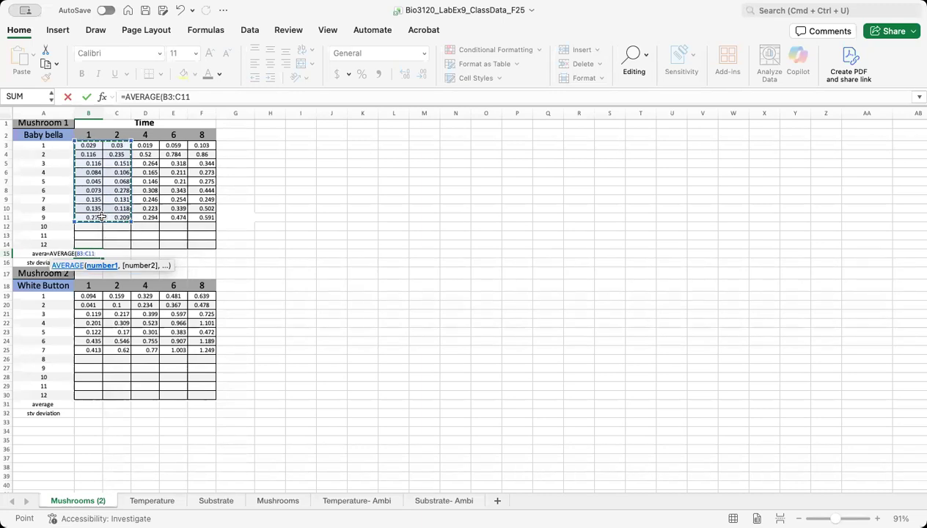
{"action": "type", "text": ")"}
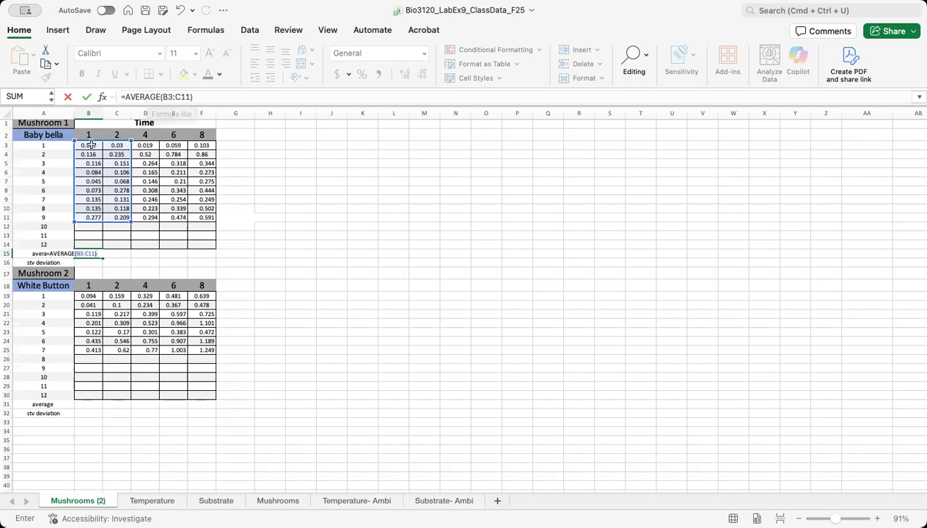
{"action": "left_click_drag", "start_coordinate": [128, 220], "coordinate": [104, 224]}
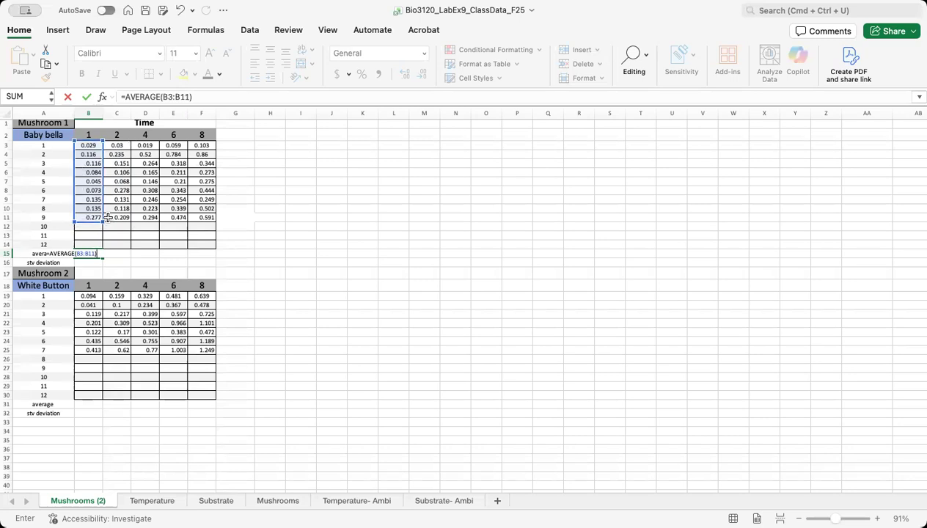
{"action": "key", "text": "Return"}
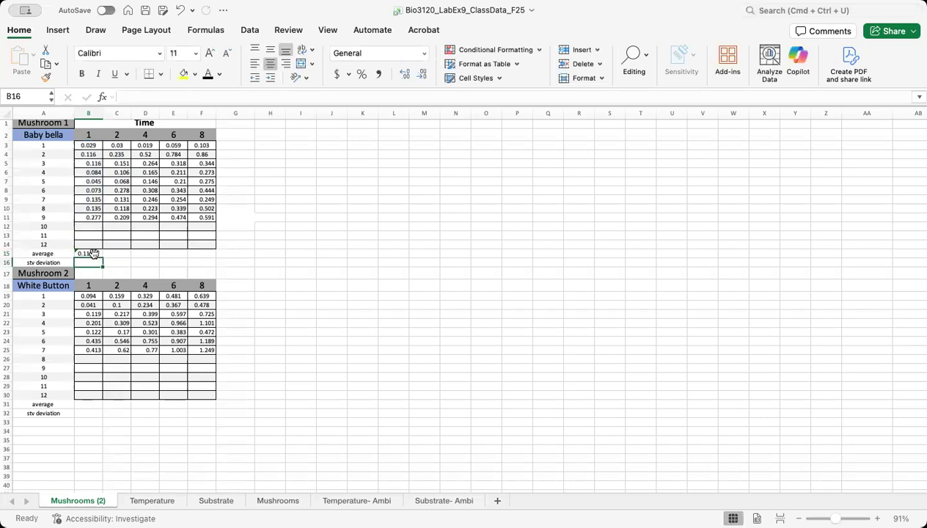
Step: Fill the Baby bella average formula from B15 across to F15 and check the range used in E15
{"action": "left_click", "coordinate": [97, 254]}
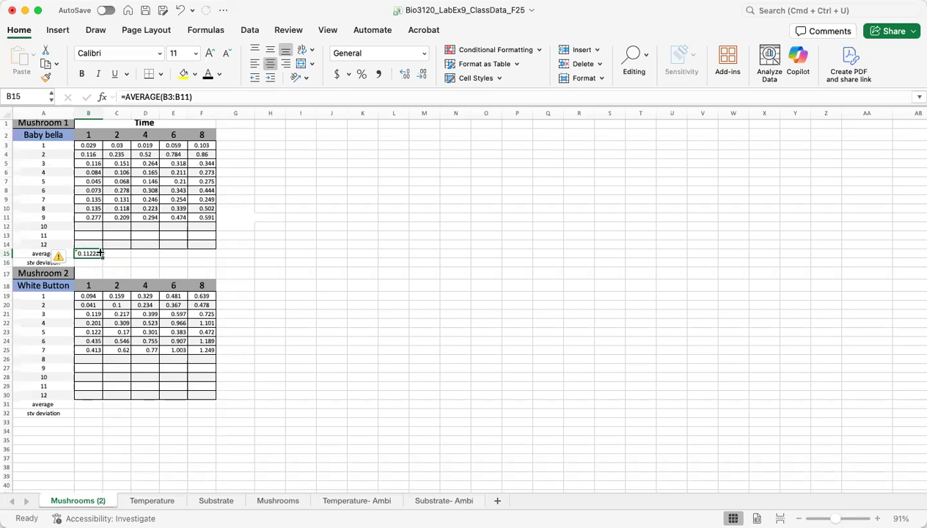
{"action": "left_click_drag", "start_coordinate": [102, 255], "coordinate": [207, 253]}
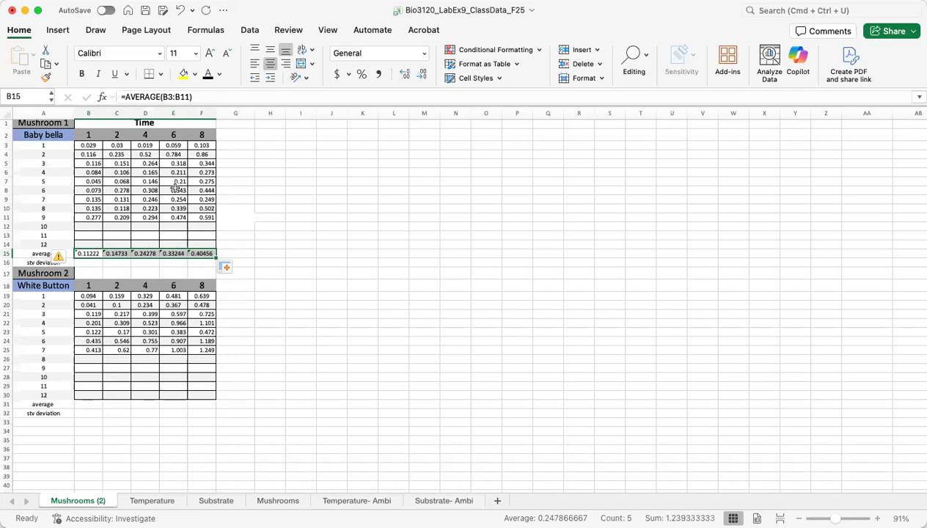
{"action": "left_click", "coordinate": [173, 253]}
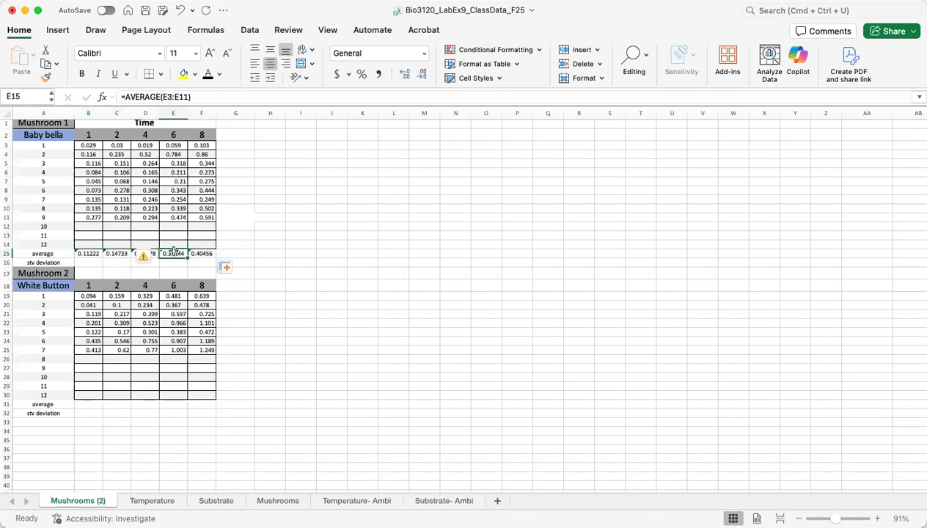
{"action": "left_click", "coordinate": [198, 96]}
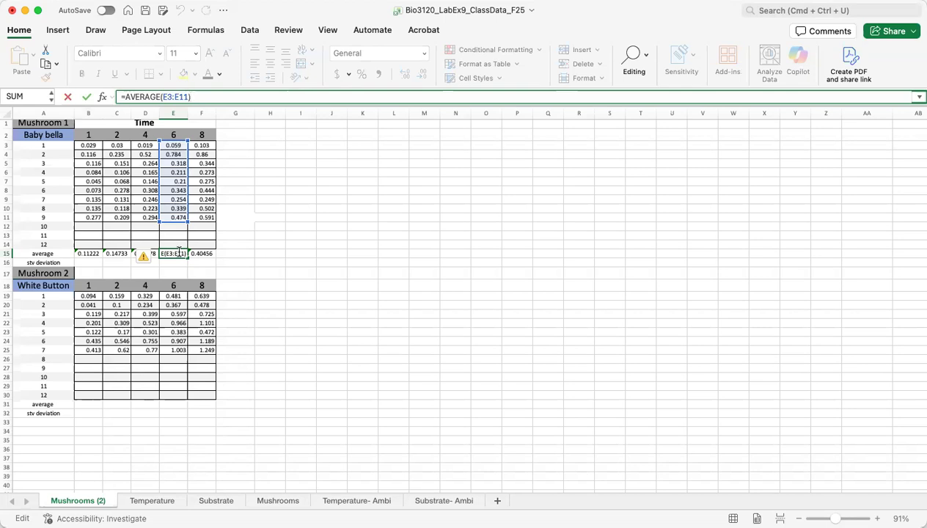
{"action": "key", "text": "Return"}
{"action": "left_click", "coordinate": [249, 251]}
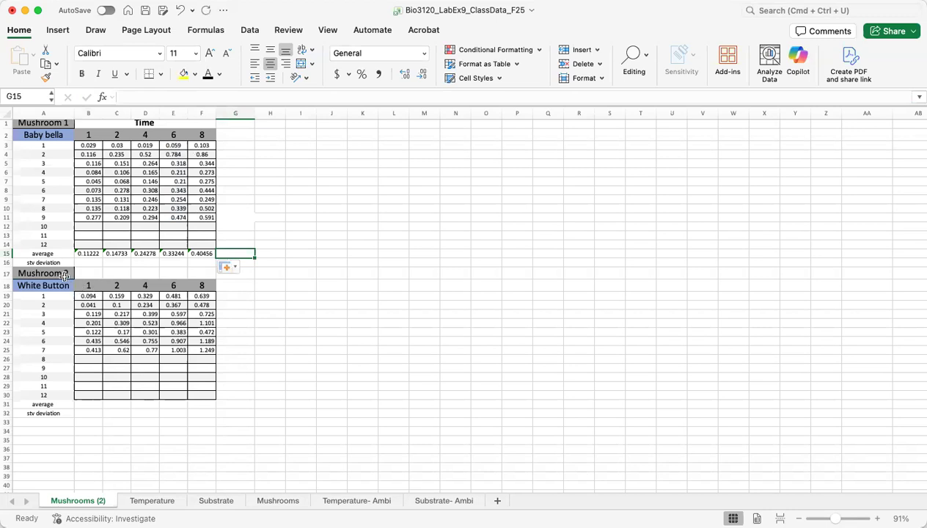
Step: Calculate the White Button average in B31 with =AVERAGE(B19:B25) and fill the formula across to F31
{"action": "left_click", "coordinate": [89, 396]}
{"action": "left_click", "coordinate": [90, 404]}
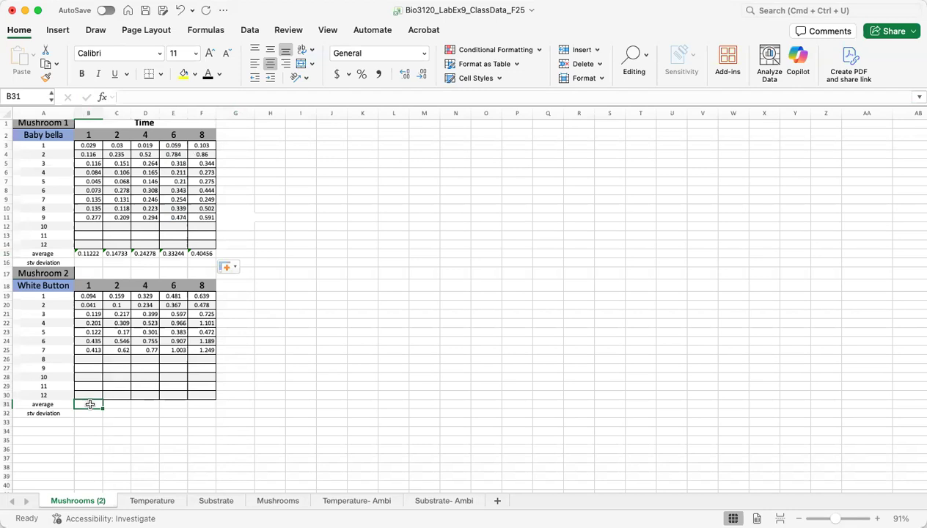
{"action": "type", "text": "=AVAERAGE"}
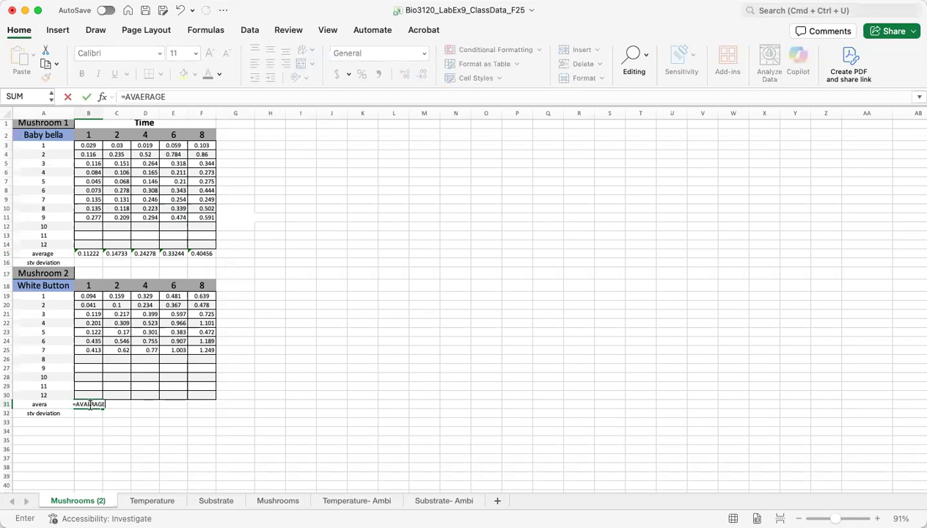
{"action": "key", "text": "BackSpace"}
{"action": "key", "text": "BackSpace"}
{"action": "key", "text": "BackSpace"}
{"action": "key", "text": "BackSpace"}
{"action": "key", "text": "BackSpace"}
{"action": "key", "text": "BackSpace"}
{"action": "type", "text": "ERAGE("}
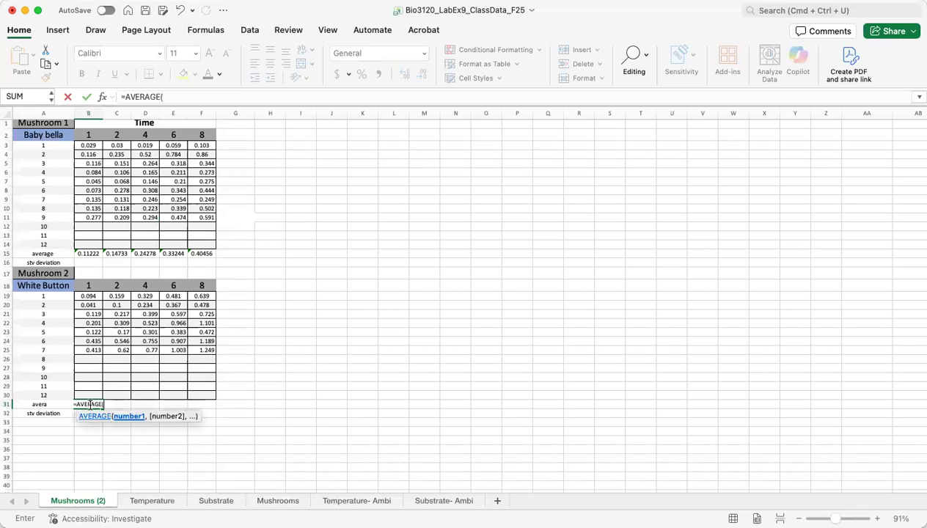
{"action": "left_click", "coordinate": [86, 296]}
{"action": "left_click_drag", "start_coordinate": [87, 296], "coordinate": [92, 358]}
{"action": "type", "text": ")"}
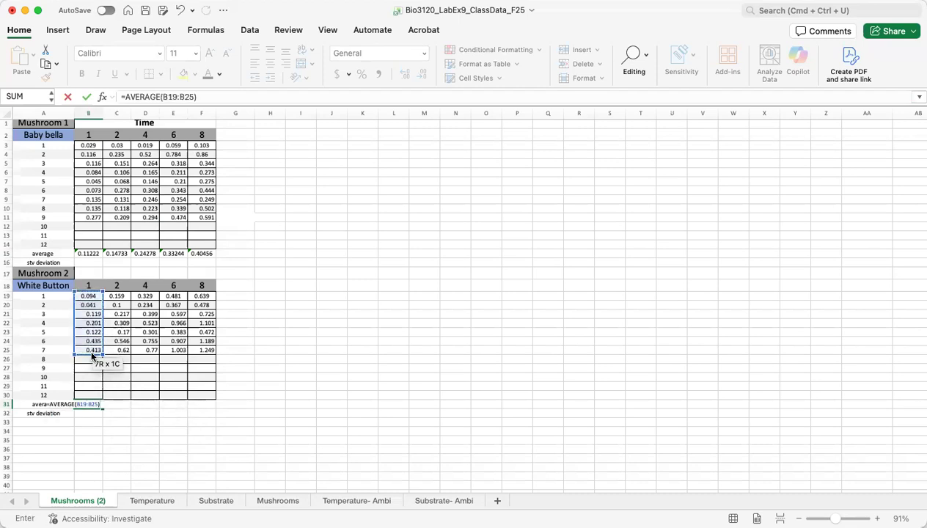
{"action": "key", "text": "Return"}
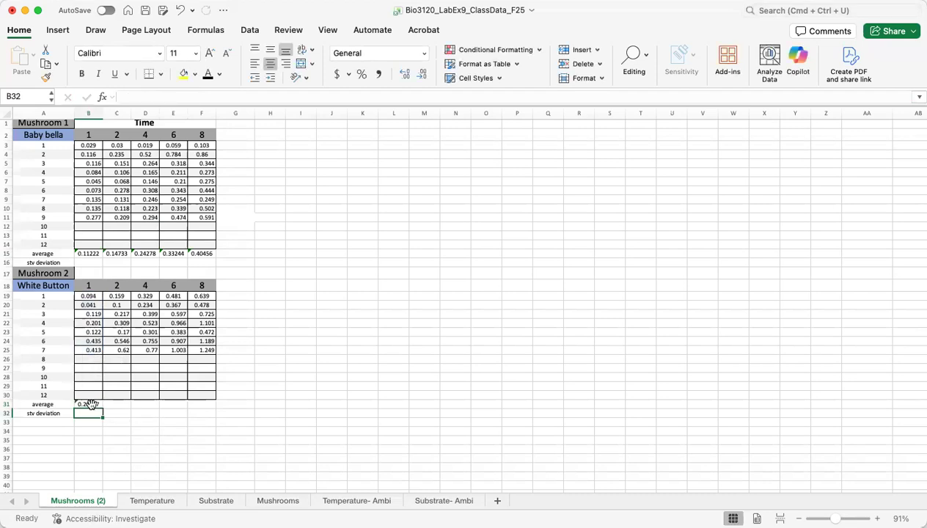
{"action": "left_click", "coordinate": [89, 404]}
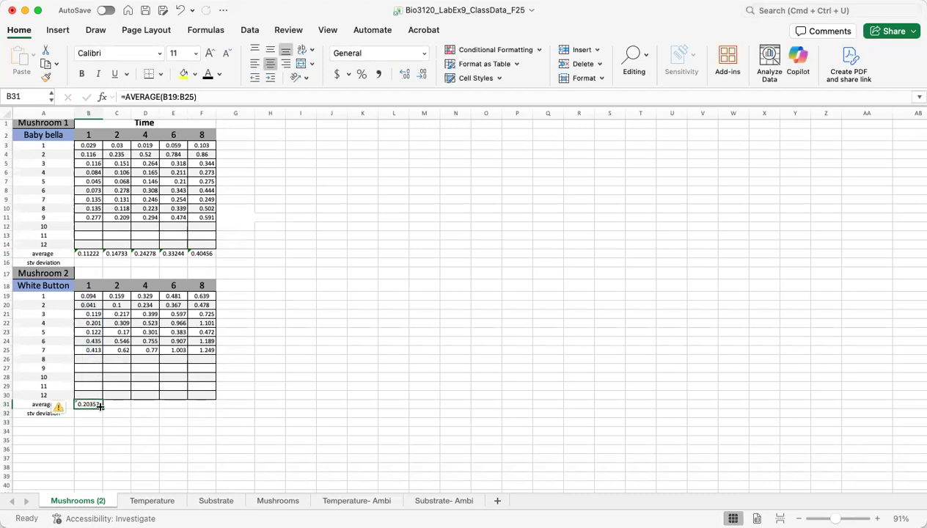
{"action": "left_click_drag", "start_coordinate": [102, 405], "coordinate": [208, 408]}
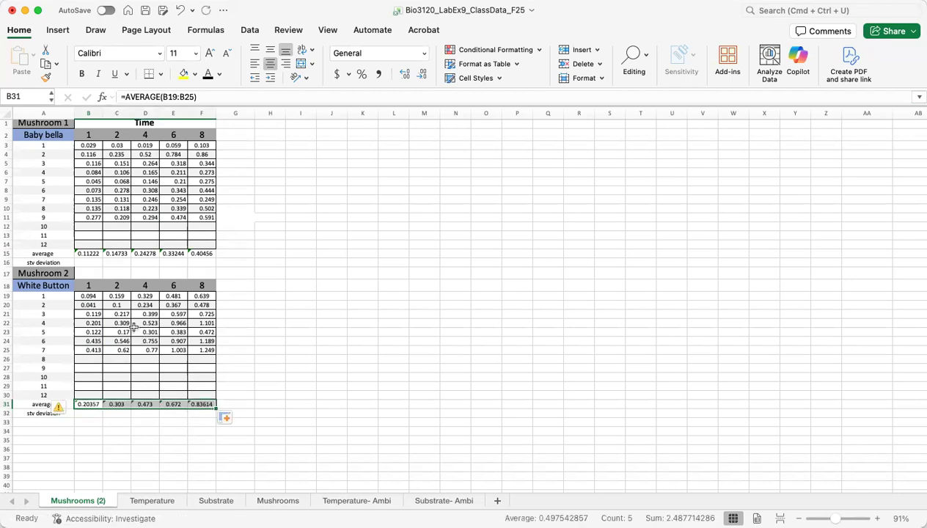
Step: Enter -STDEV.S(B3:B11) in B16 as the Baby bella standard deviation formula for time 1, and inspect that cell's formula
{"action": "left_click", "coordinate": [89, 262]}
{"action": "left_click", "coordinate": [125, 97]}
{"action": "left_click", "coordinate": [87, 263]}
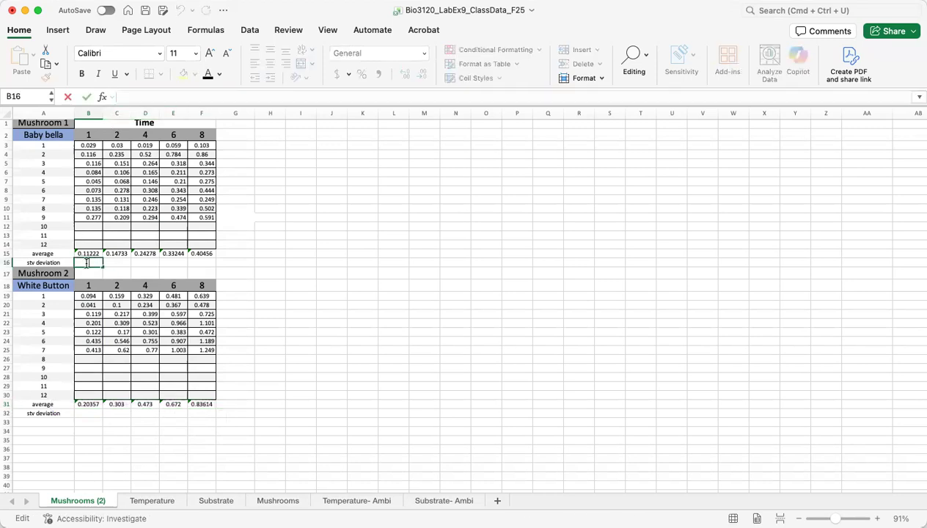
{"action": "left_click", "coordinate": [131, 98]}
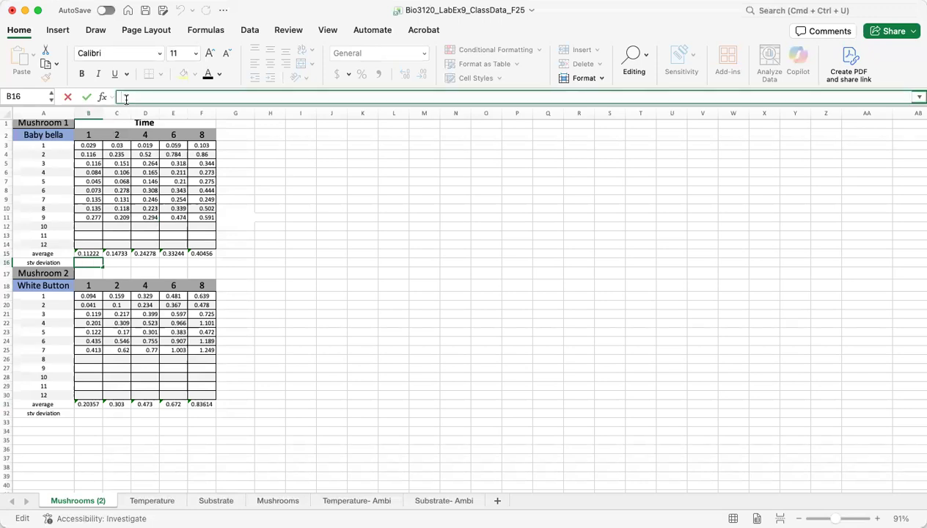
{"action": "type", "text": "=S"}
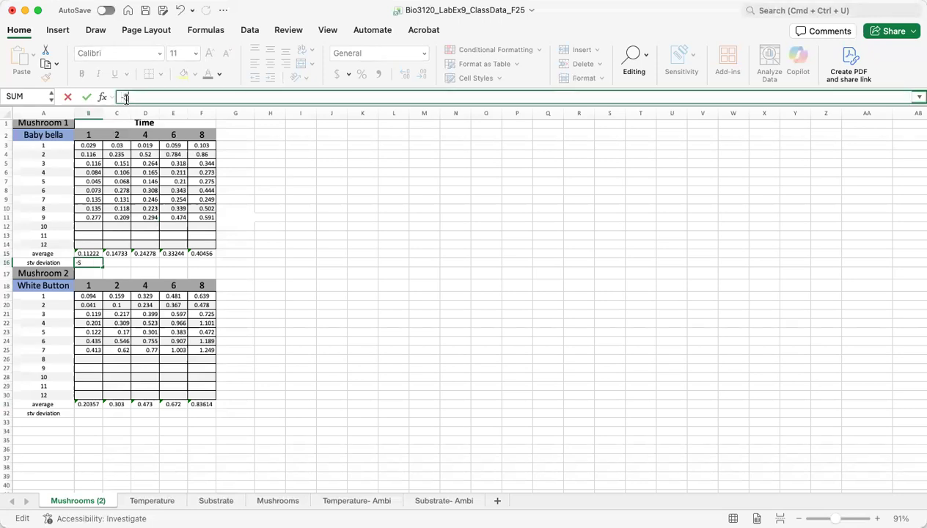
{"action": "type", "text": "TDEV"}
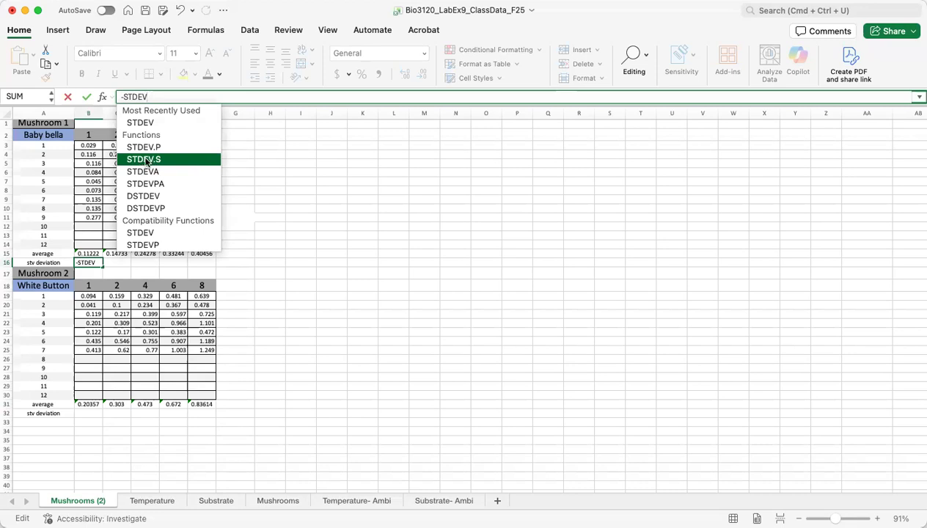
{"action": "double_click", "coordinate": [146, 160]}
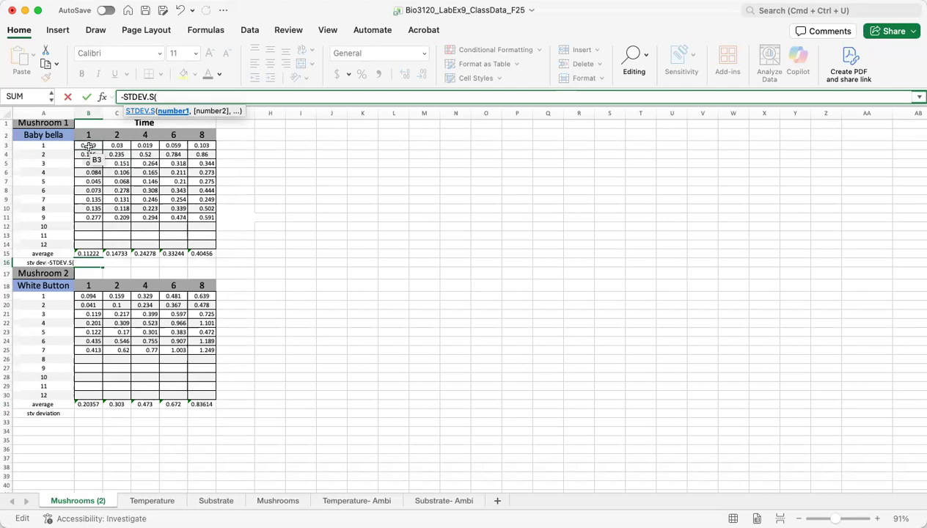
{"action": "left_click_drag", "start_coordinate": [88, 147], "coordinate": [86, 218]}
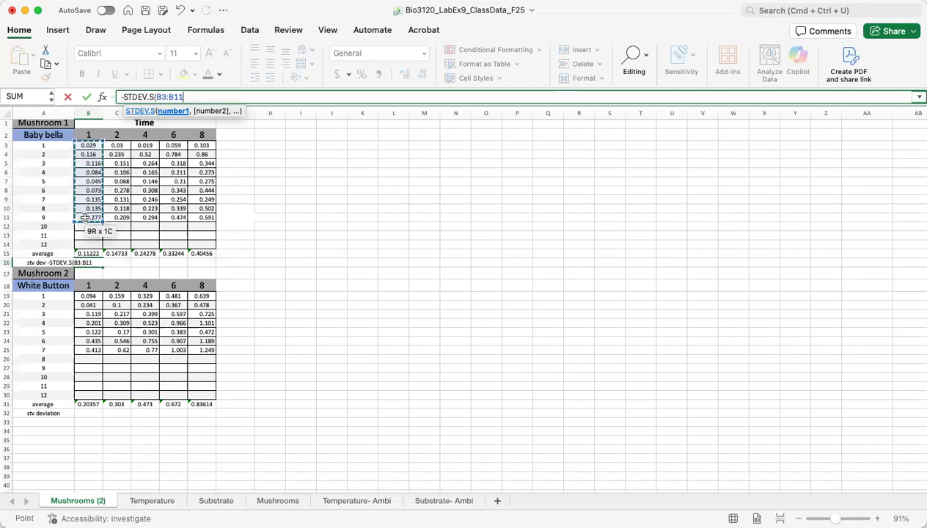
{"action": "type", "text": ")"}
{"action": "key", "text": "Return"}
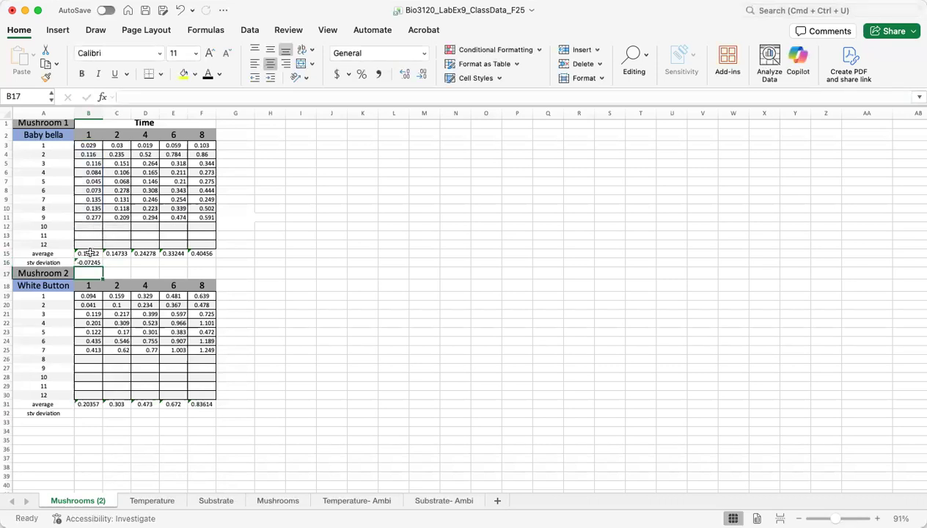
{"action": "left_click", "coordinate": [90, 262]}
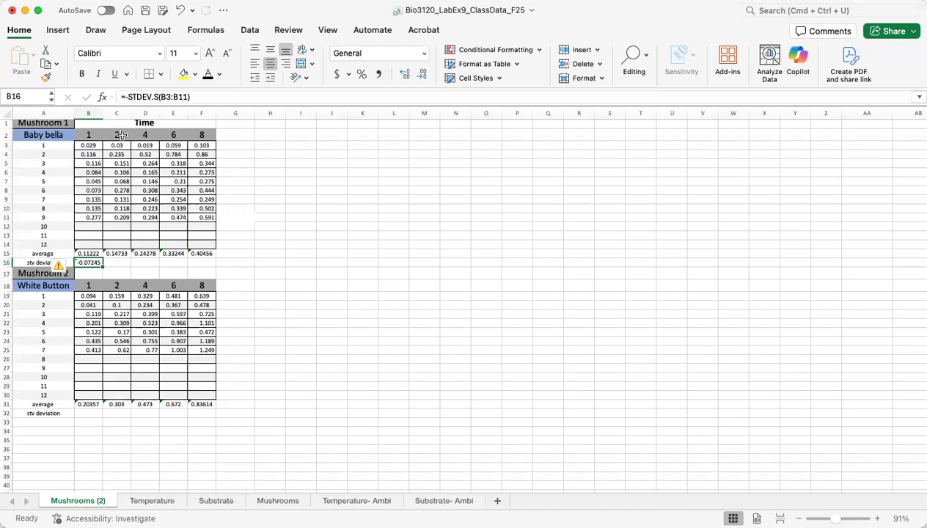
Step: Fill the Baby bella standard deviation formula from B16 across to F16
{"action": "left_click", "coordinate": [196, 95]}
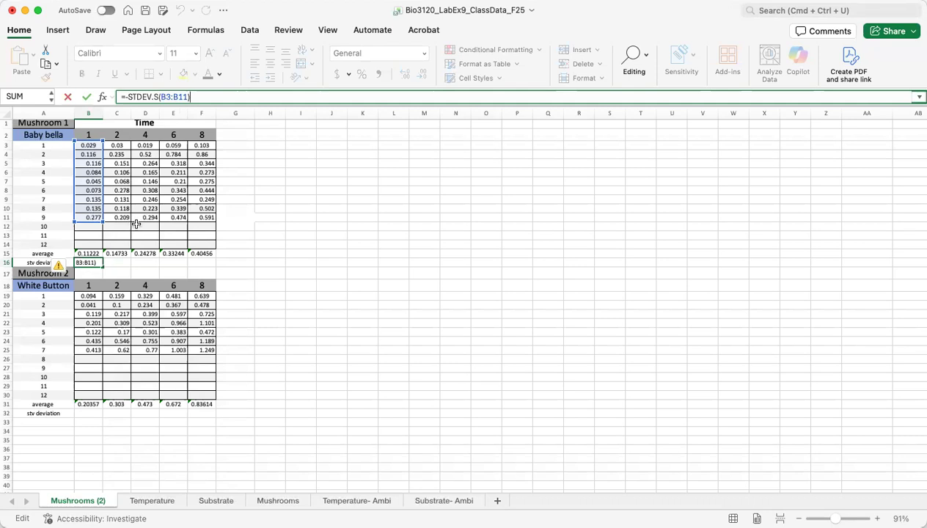
{"action": "left_click", "coordinate": [122, 260]}
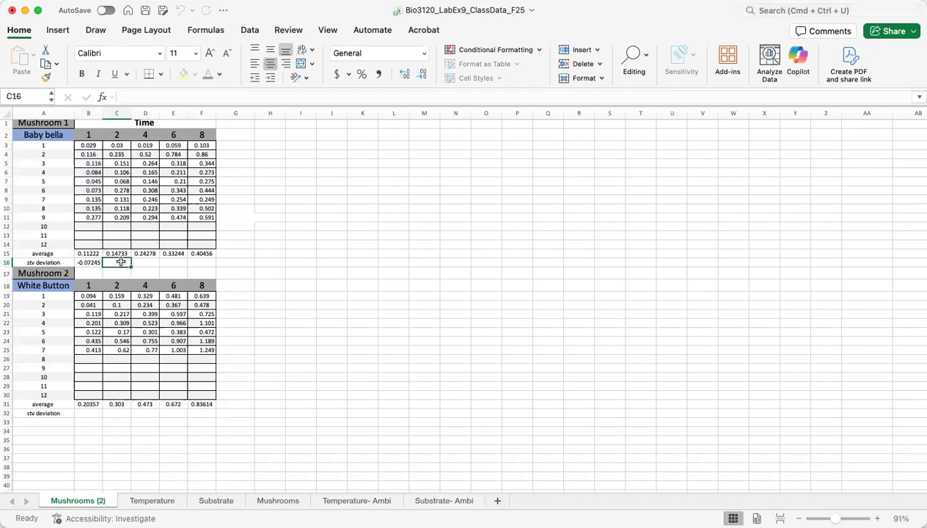
{"action": "left_click", "coordinate": [94, 264]}
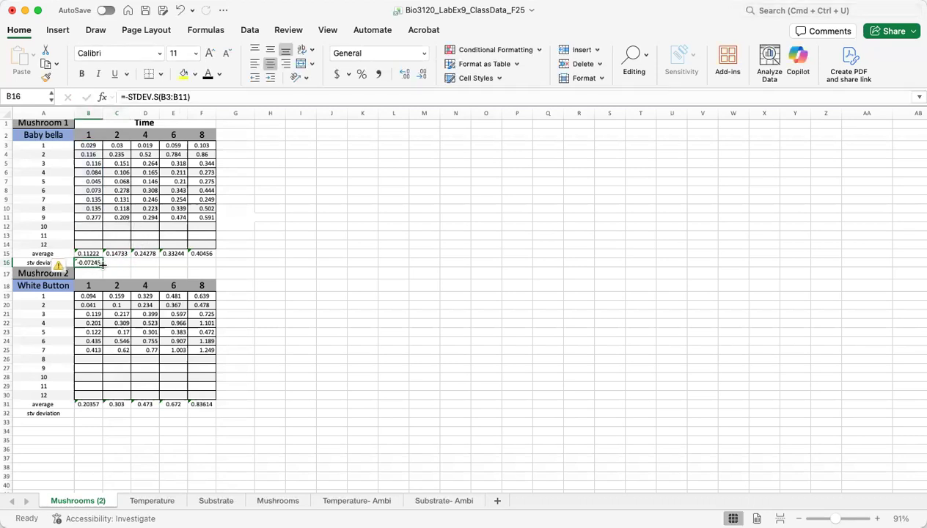
{"action": "left_click_drag", "start_coordinate": [104, 264], "coordinate": [213, 264]}
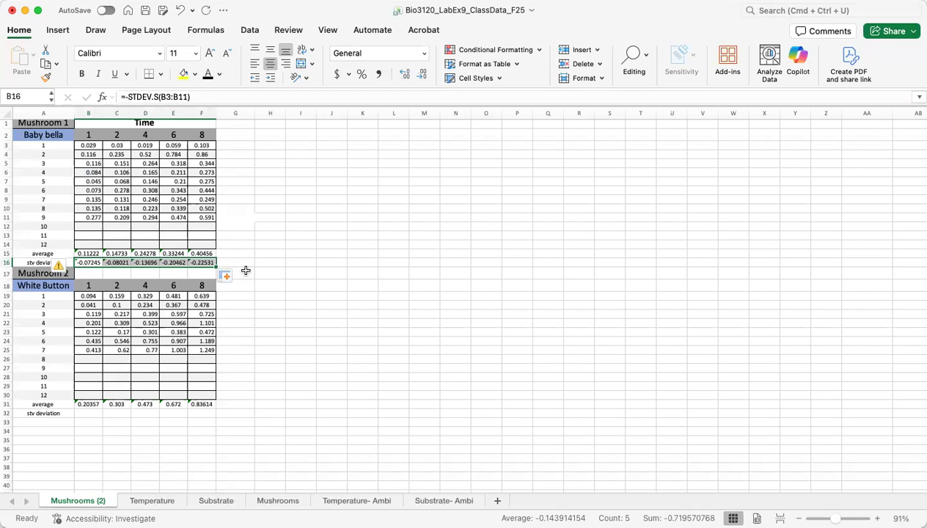
Step: Enter -STDEV.S((B19:B25)) in B32 as the White Button standard deviation for time 1, accepting the proposed formula correction
{"action": "left_click", "coordinate": [85, 411]}
{"action": "type", "text": "=ST"}
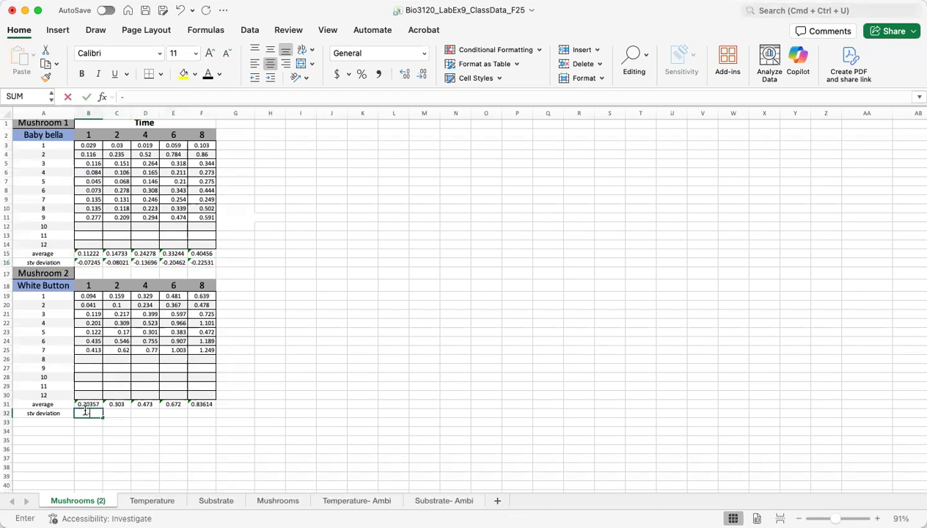
{"action": "type", "text": "DEV"}
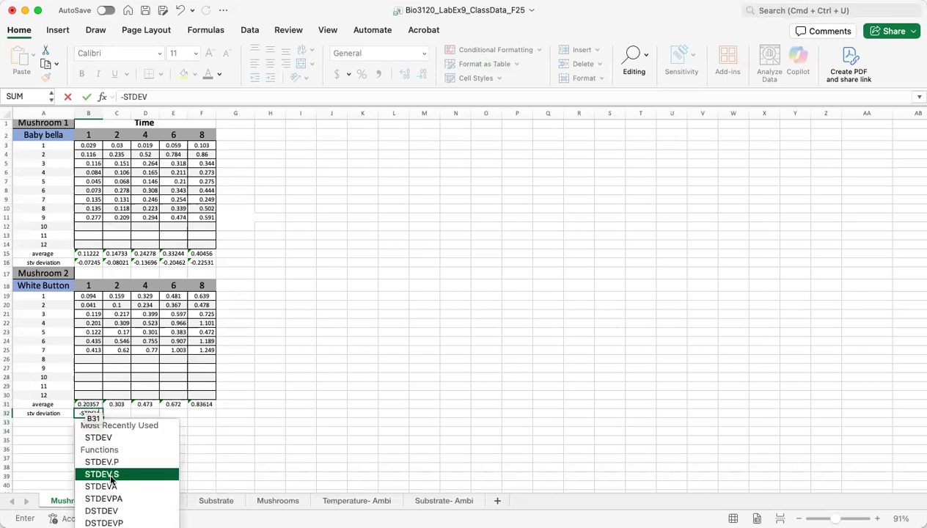
{"action": "double_click", "coordinate": [110, 475]}
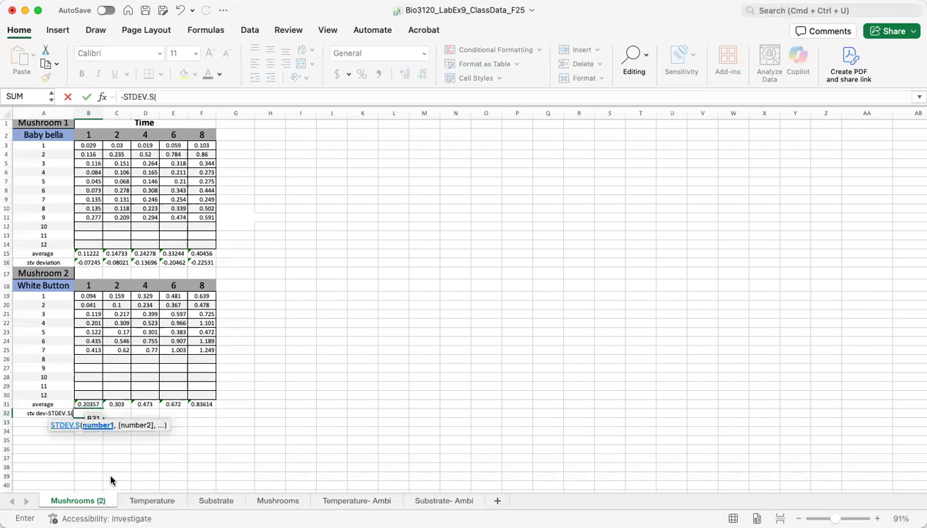
{"action": "type", "text": "("}
{"action": "left_click_drag", "start_coordinate": [84, 298], "coordinate": [86, 350]}
{"action": "key", "text": "Return"}
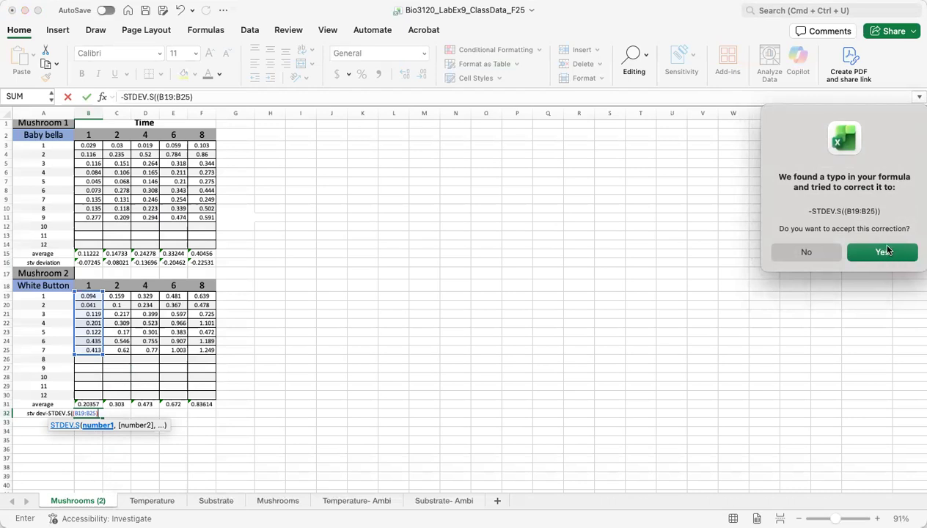
{"action": "left_click", "coordinate": [887, 251]}
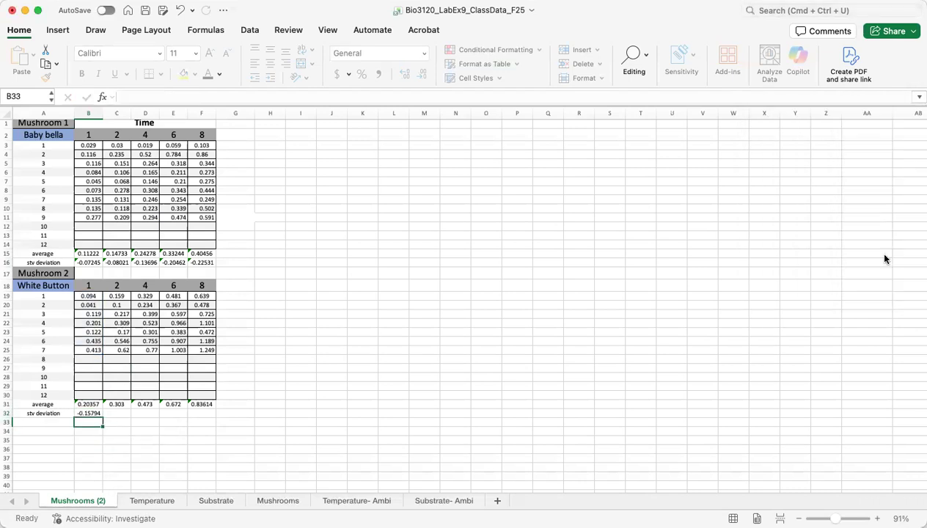
Step: Remove the extra pair of parentheses from the B32 formula so it reads =-STDEV.S(B19:B25)
{"action": "left_click", "coordinate": [94, 412]}
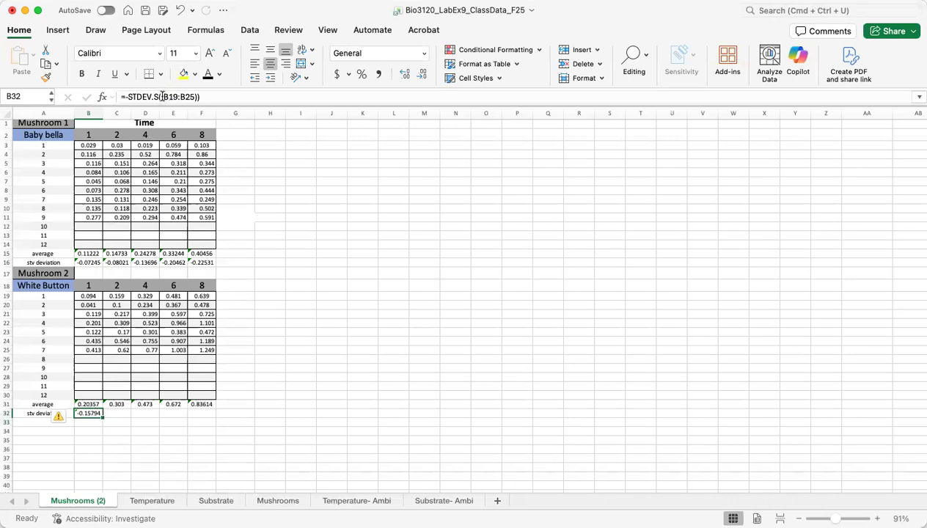
{"action": "left_click", "coordinate": [161, 97]}
{"action": "key", "text": "BackSpace"}
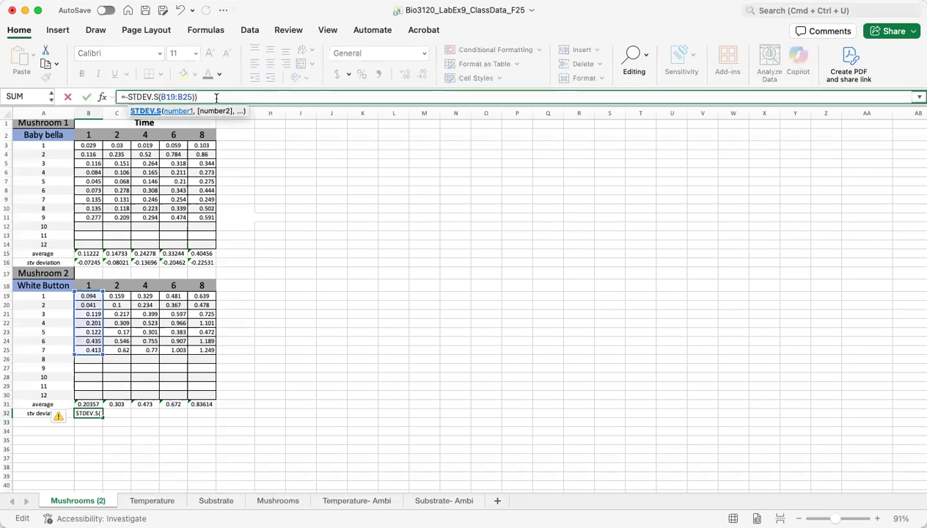
{"action": "left_click", "coordinate": [196, 97]}
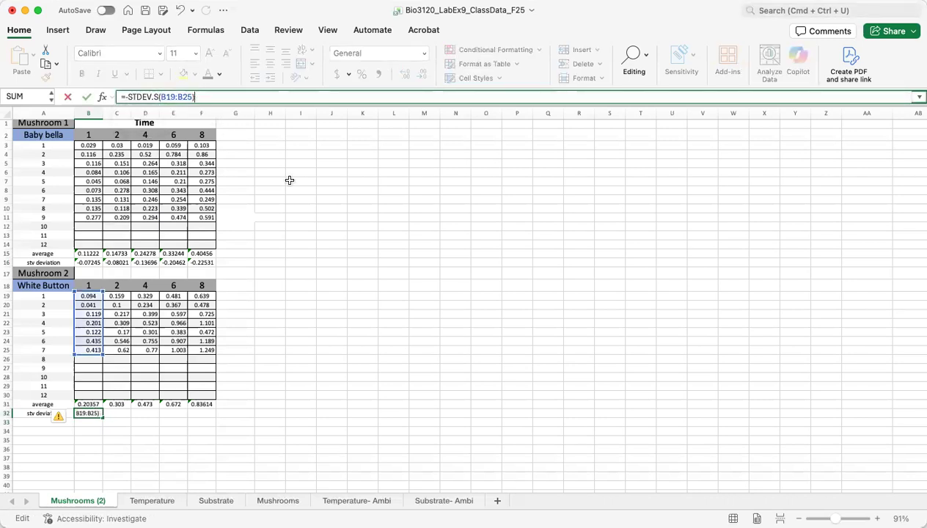
{"action": "left_click", "coordinate": [274, 357]}
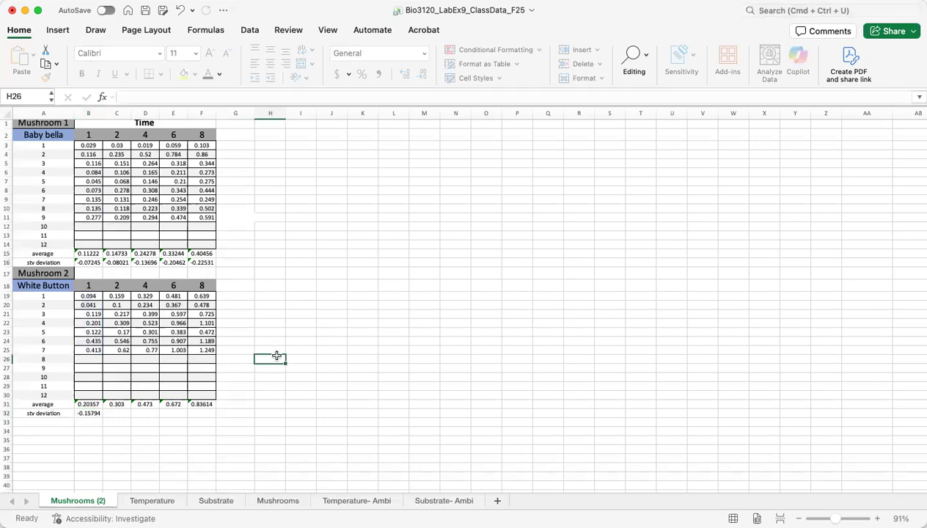
Step: Fill the White Button standard deviation formula from B32 across to F32
{"action": "left_click", "coordinate": [94, 415]}
{"action": "left_click_drag", "start_coordinate": [102, 416], "coordinate": [209, 416]}
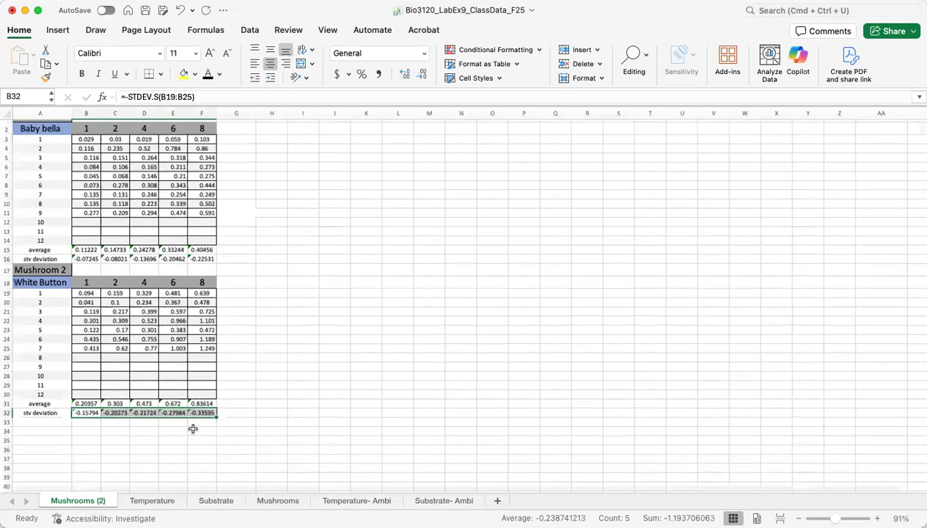
{"action": "scroll", "coordinate": [193, 428], "scroll_direction": "up", "scroll_amount": 3}
{"action": "scroll", "coordinate": [193, 428], "scroll_direction": "down", "scroll_amount": 5}
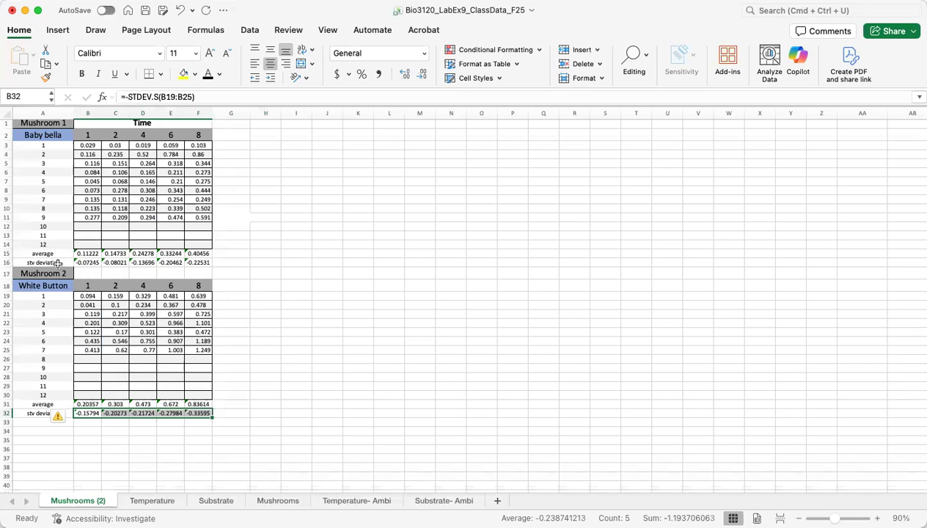
Step: Copy the Baby bella averages in B15:F15 into I3:M3 as values only, and compare them with the source row
{"action": "left_click_drag", "start_coordinate": [88, 253], "coordinate": [199, 255]}
{"action": "key", "text": "super+c"}
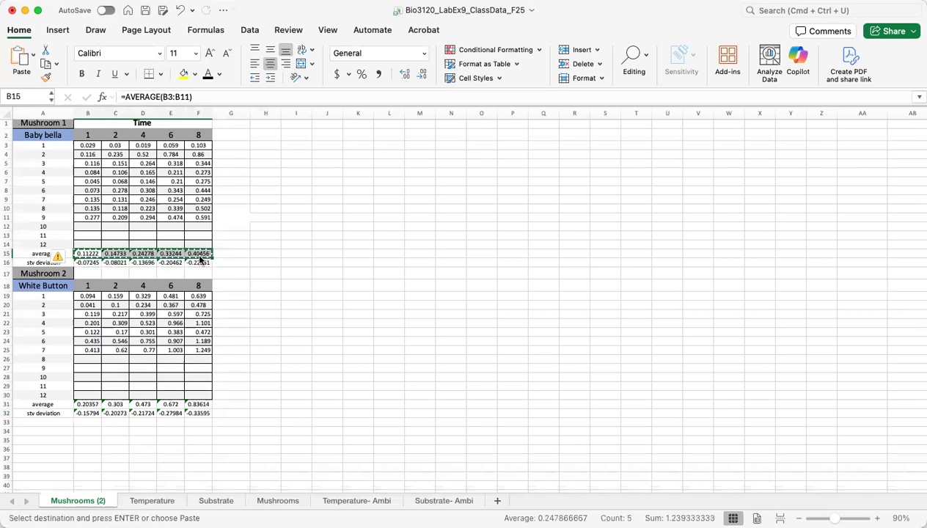
{"action": "left_click", "coordinate": [288, 145]}
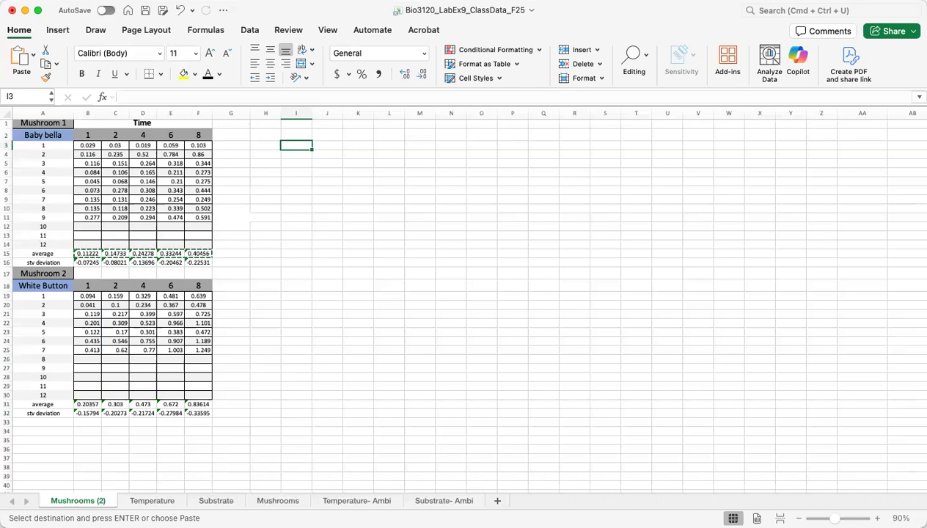
{"action": "key", "text": "ctrl+super+v"}
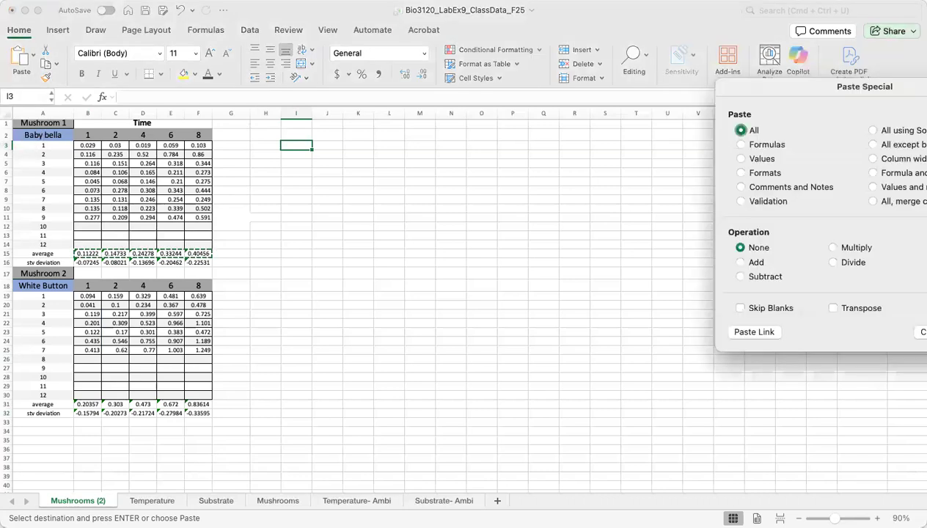
{"action": "left_click", "coordinate": [741, 159]}
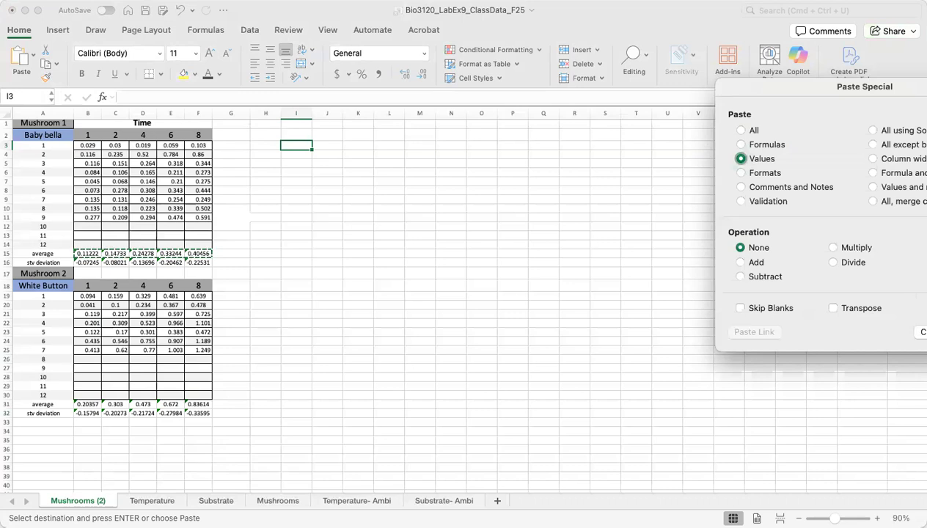
{"action": "key", "text": "Return"}
{"action": "left_click", "coordinate": [420, 208]}
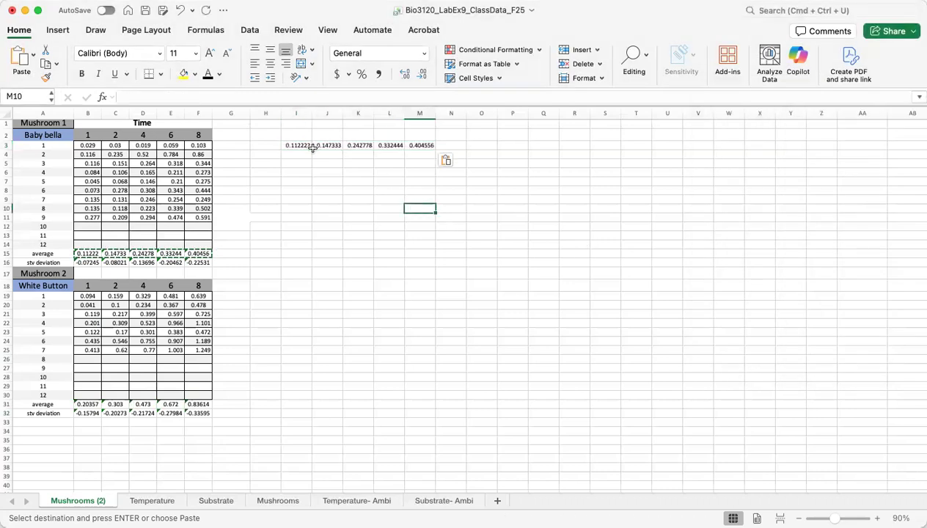
{"action": "left_click_drag", "start_coordinate": [302, 146], "coordinate": [419, 145]}
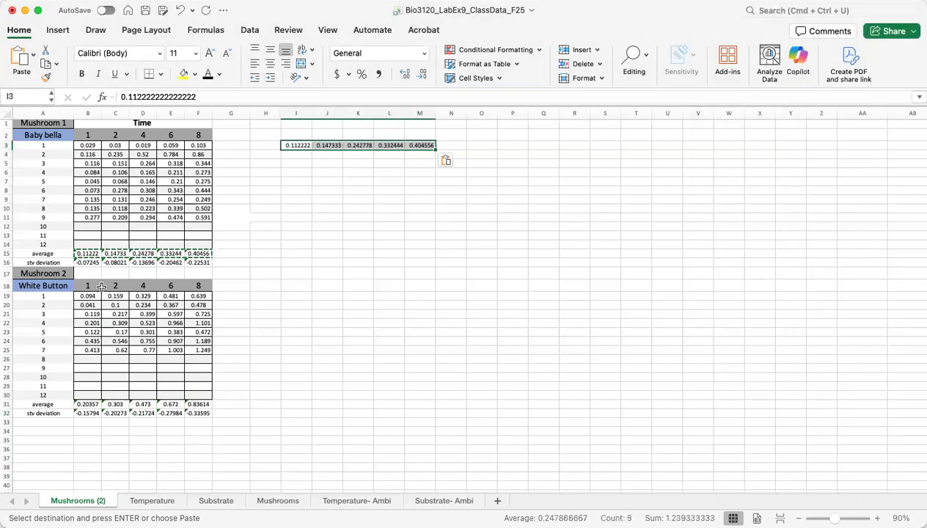
{"action": "left_click_drag", "start_coordinate": [86, 252], "coordinate": [198, 253]}
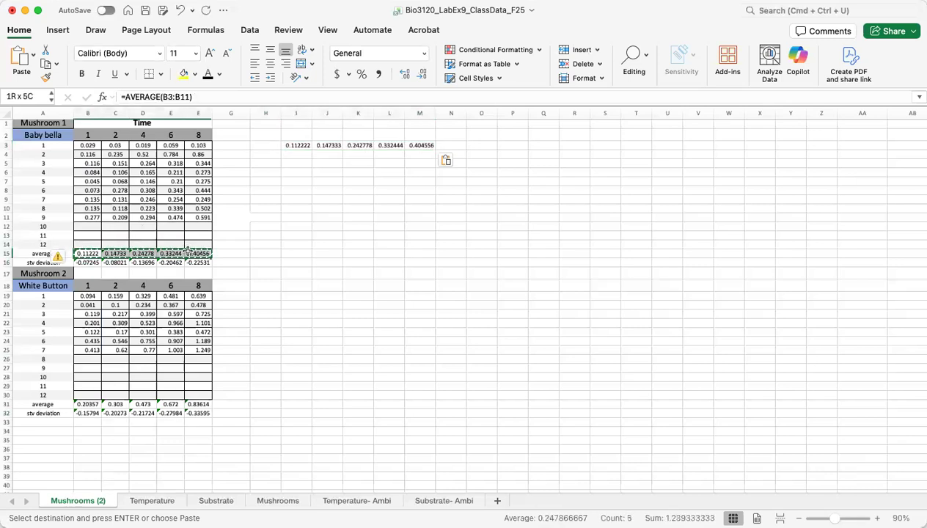
{"action": "left_click", "coordinate": [266, 248]}
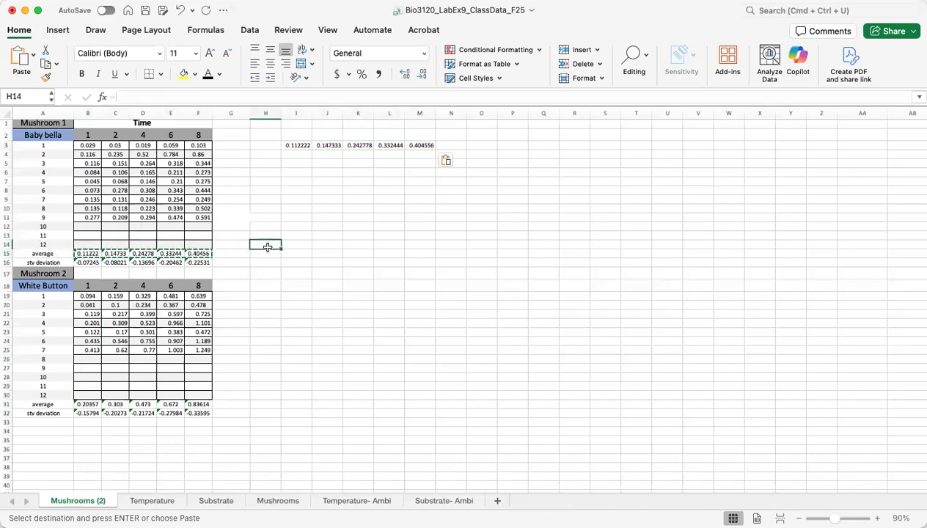
Step: Copy the White Button averages in B31:F31 into I4:M4 as values only
{"action": "left_click_drag", "start_coordinate": [88, 404], "coordinate": [194, 402]}
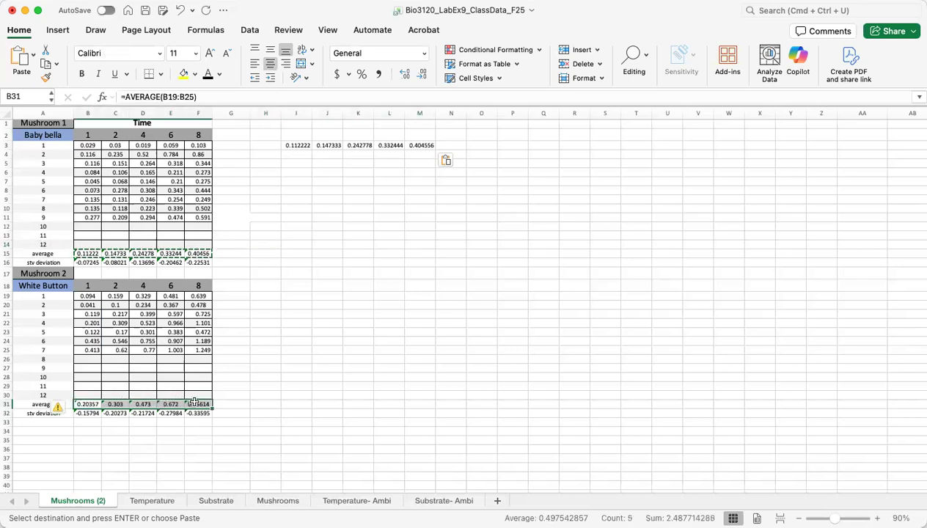
{"action": "key", "text": "super+c"}
{"action": "left_click", "coordinate": [287, 155]}
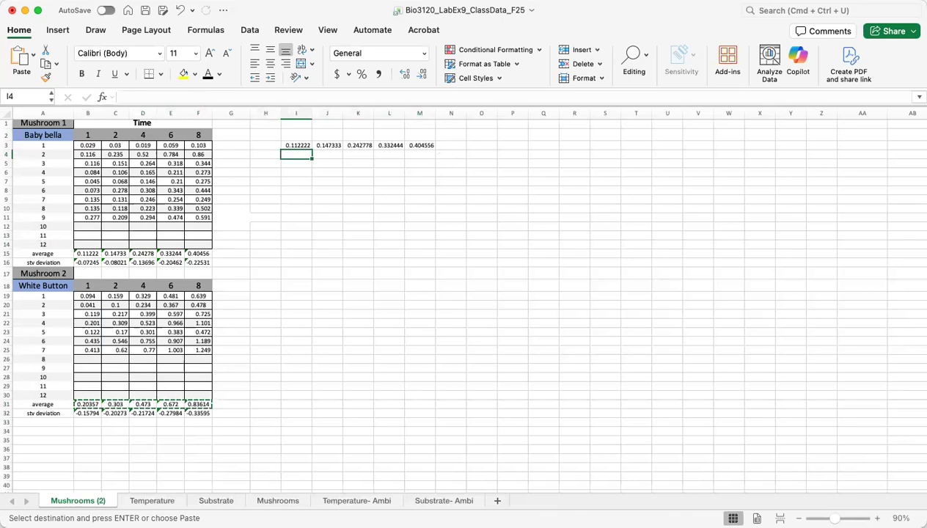
{"action": "key", "text": "ctrl+super+v"}
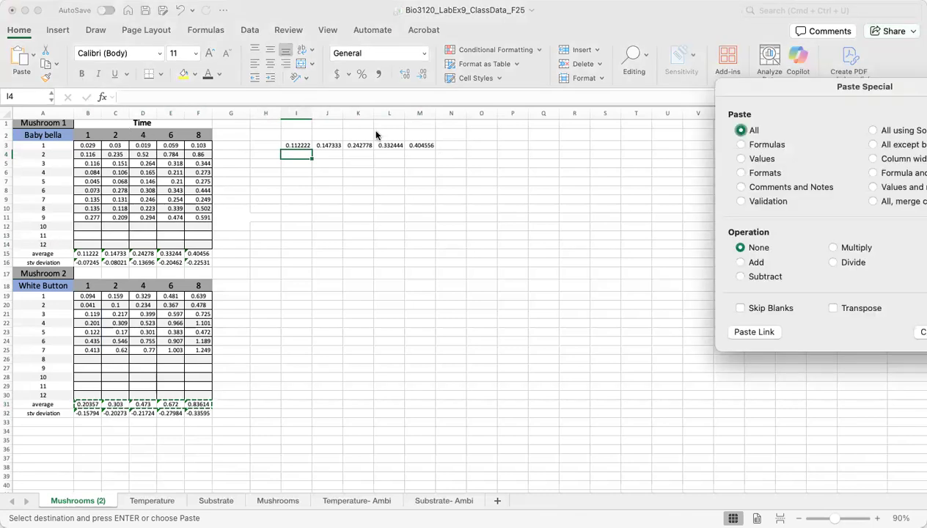
{"action": "left_click", "coordinate": [742, 159]}
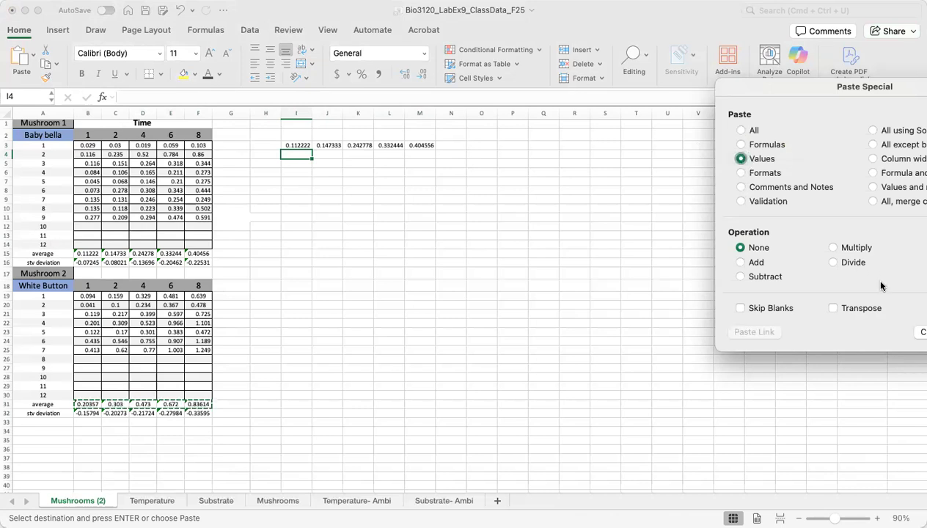
{"action": "key", "text": "Return"}
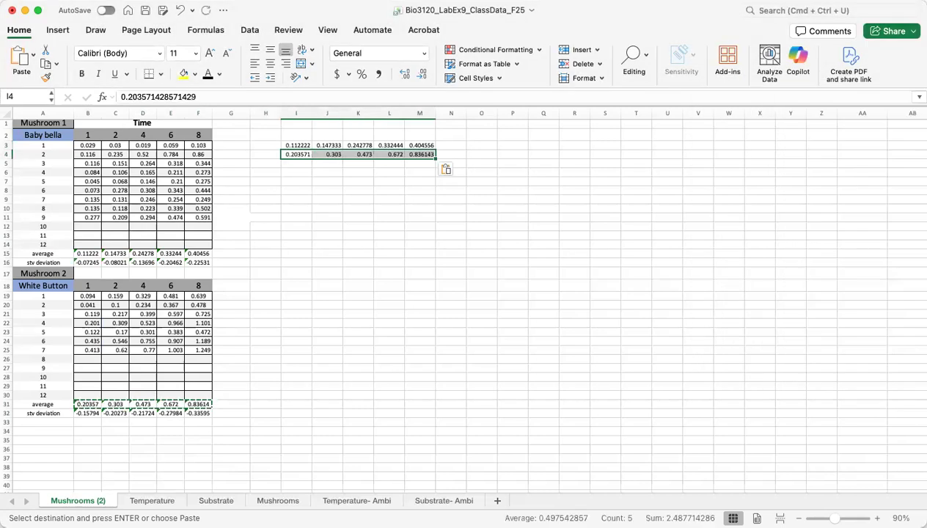
{"action": "left_click", "coordinate": [427, 253]}
Step: Label the two rows of pasted averages "Baby Bella" in H3 and "White Butten" in H4
{"action": "left_click", "coordinate": [273, 144]}
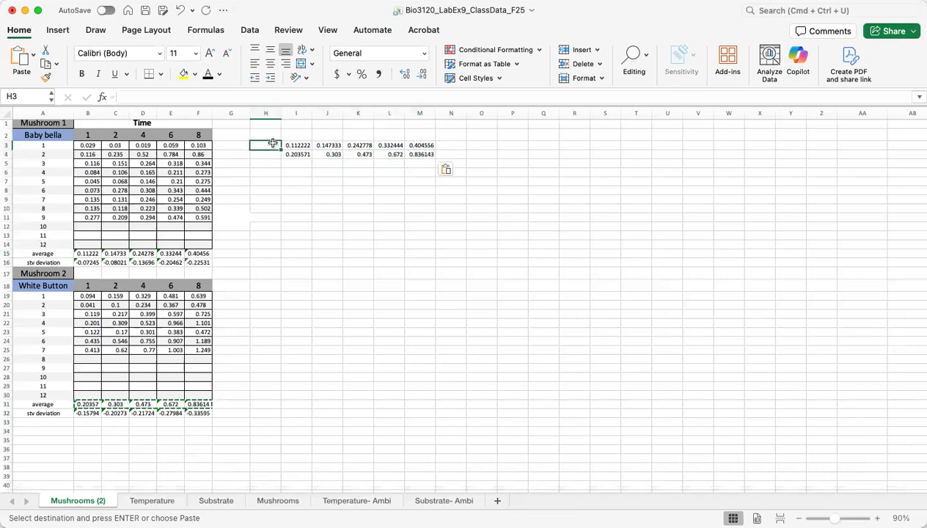
{"action": "type", "text": "Baby"}
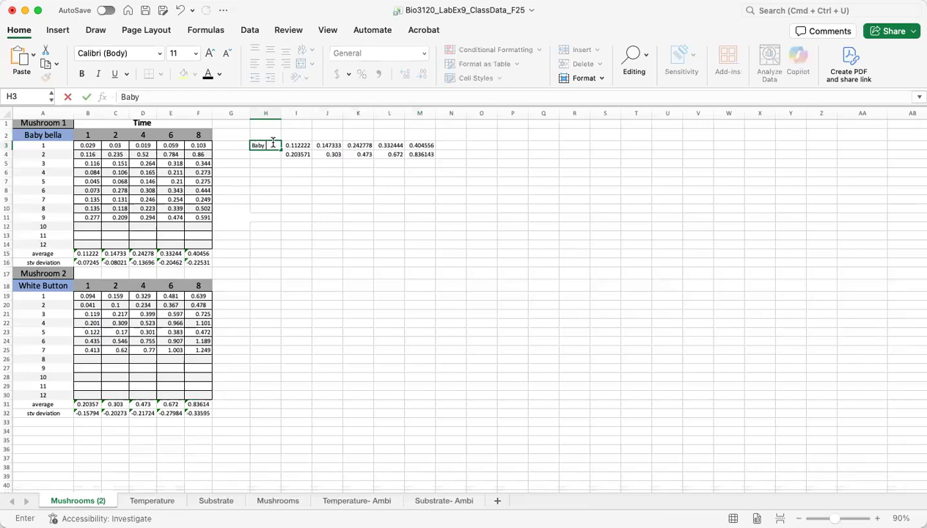
{"action": "type", "text": " Bella"}
{"action": "left_click", "coordinate": [269, 154]}
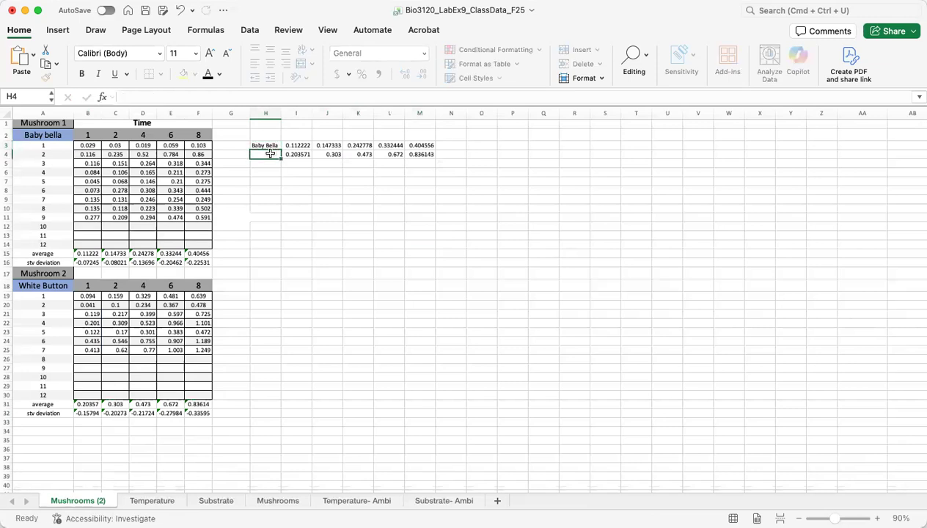
{"action": "type", "text": "White Button"}
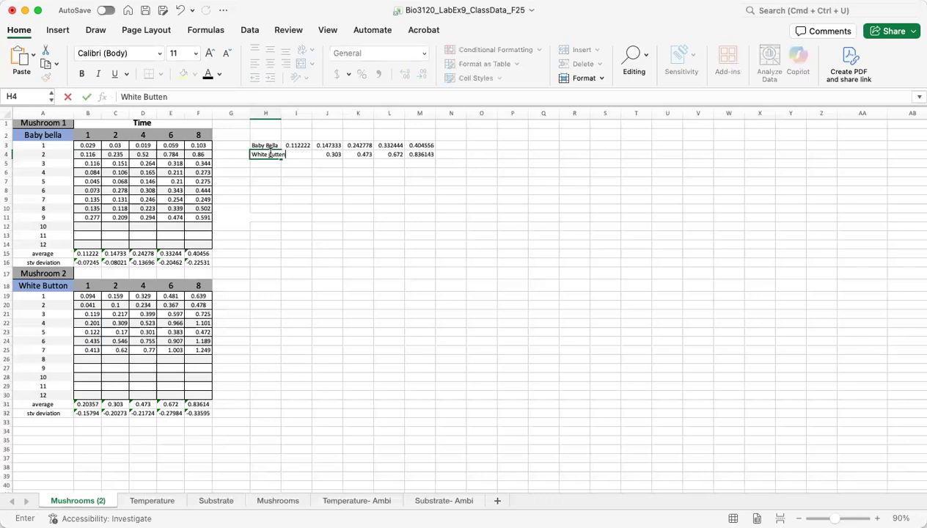
{"action": "left_click", "coordinate": [358, 172]}
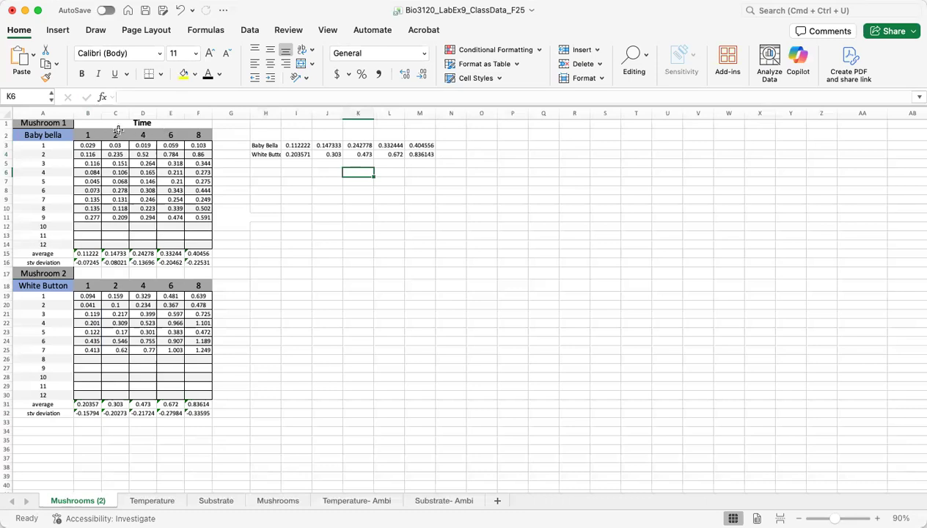
Step: Copy the time headings 1, 2, 4, 6 and 8 from B2:F2 into I2:M2 above the pasted averages
{"action": "left_click_drag", "start_coordinate": [89, 132], "coordinate": [199, 136]}
{"action": "key", "text": "cmd+c"}
{"action": "left_click", "coordinate": [299, 136]}
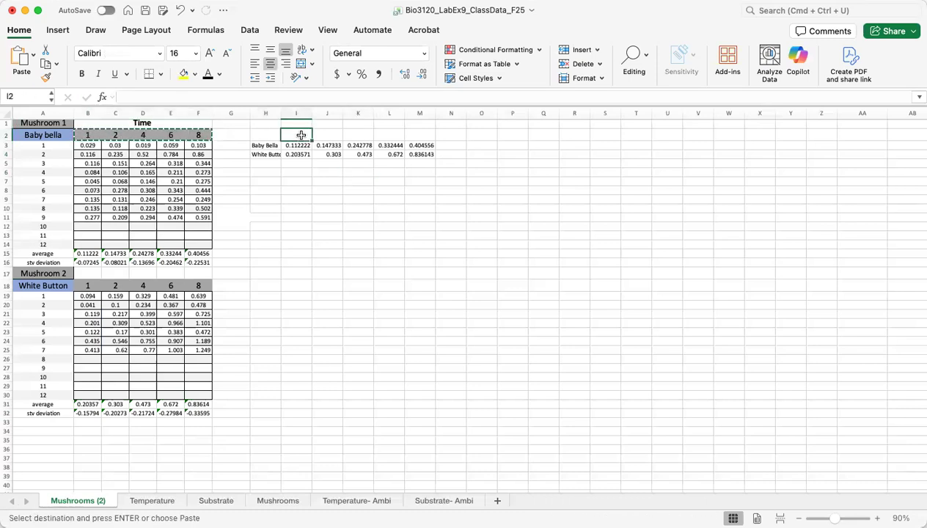
{"action": "key", "text": "super+v"}
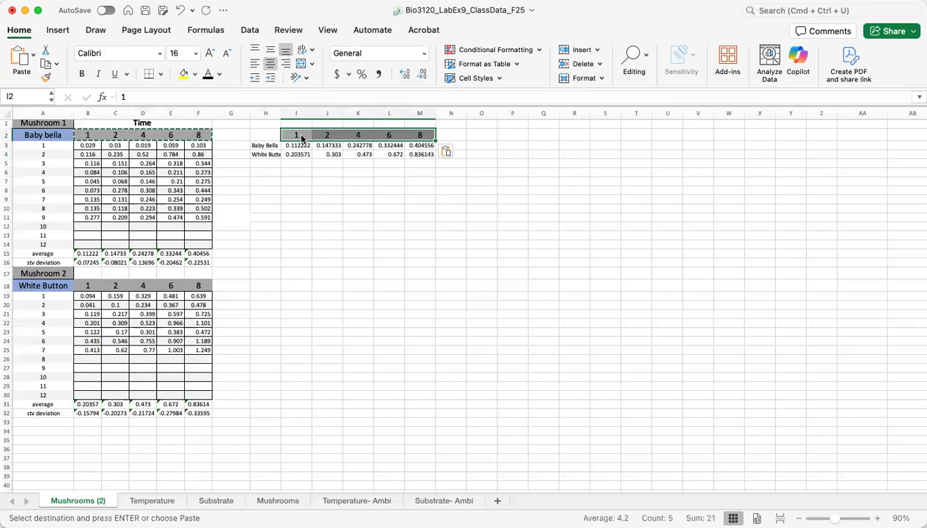
Step: Review the averages summary table in H2:M4 and its time headings across row 2
{"action": "left_click", "coordinate": [384, 196]}
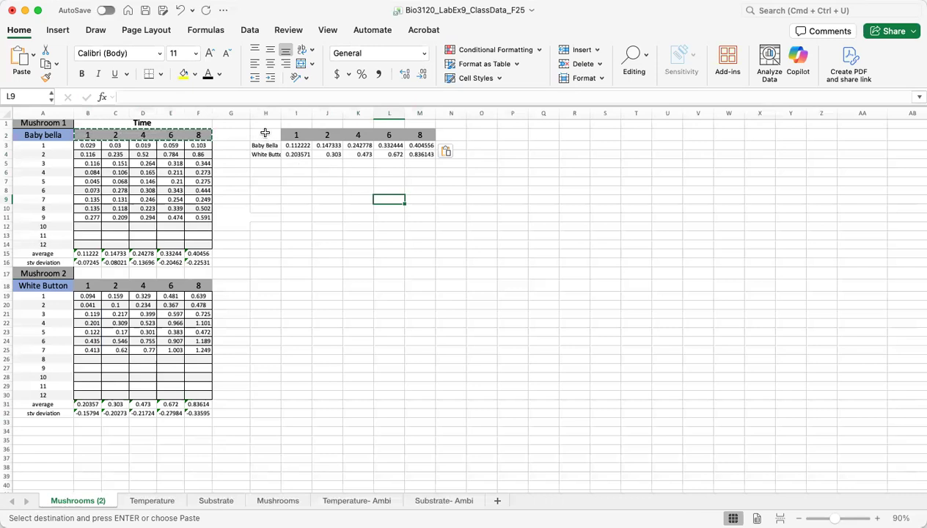
{"action": "left_click_drag", "start_coordinate": [265, 132], "coordinate": [416, 155]}
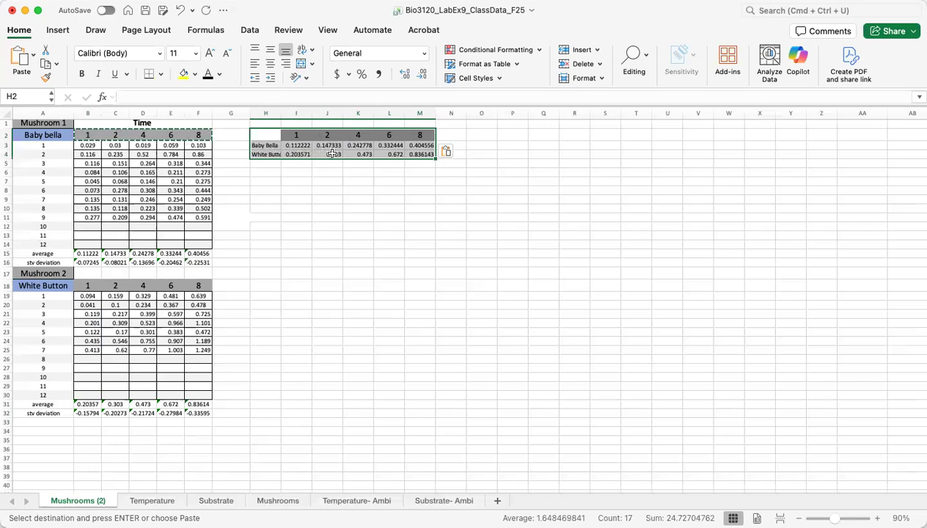
{"action": "left_click", "coordinate": [301, 134]}
{"action": "left_click", "coordinate": [327, 135]}
{"action": "left_click", "coordinate": [355, 135]}
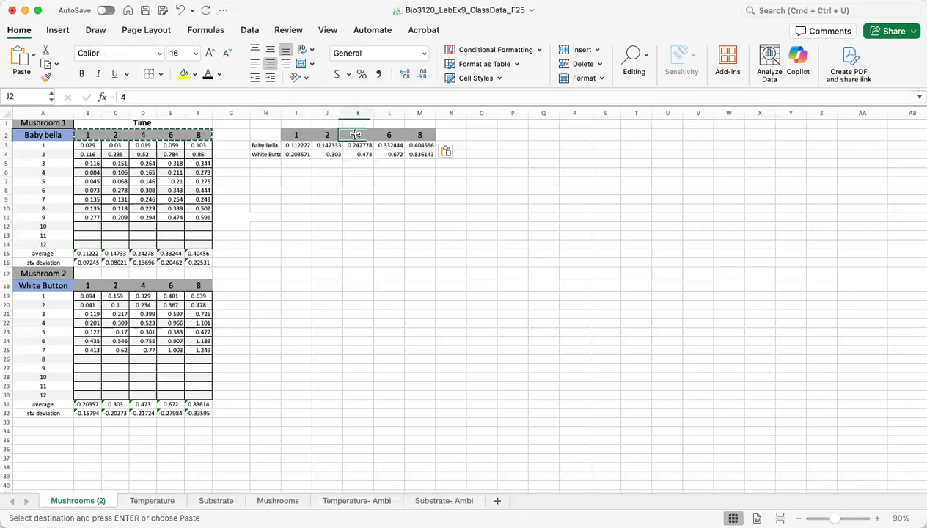
{"action": "left_click", "coordinate": [382, 134]}
{"action": "left_click", "coordinate": [290, 135]}
{"action": "left_click", "coordinate": [326, 134]}
{"action": "left_click", "coordinate": [361, 133]}
Step: Insert a scatter chart with straight lines and markers from H2:M4 and place it just below the summary table
{"action": "left_click_drag", "start_coordinate": [269, 132], "coordinate": [418, 155]}
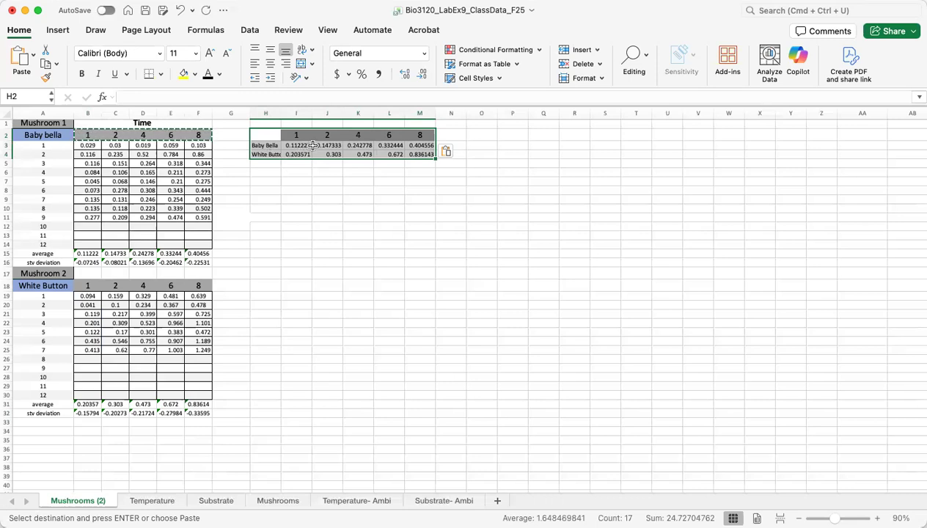
{"action": "left_click", "coordinate": [63, 31]}
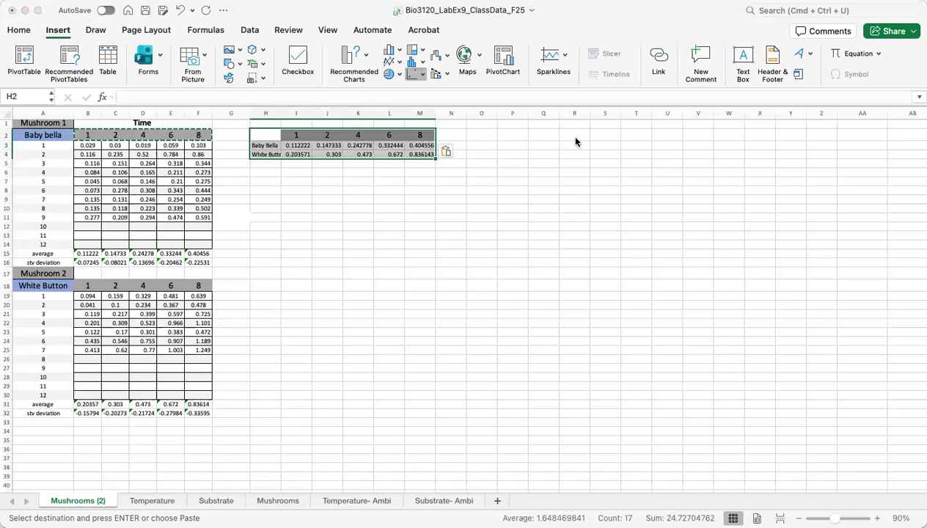
{"action": "left_click", "coordinate": [505, 132]}
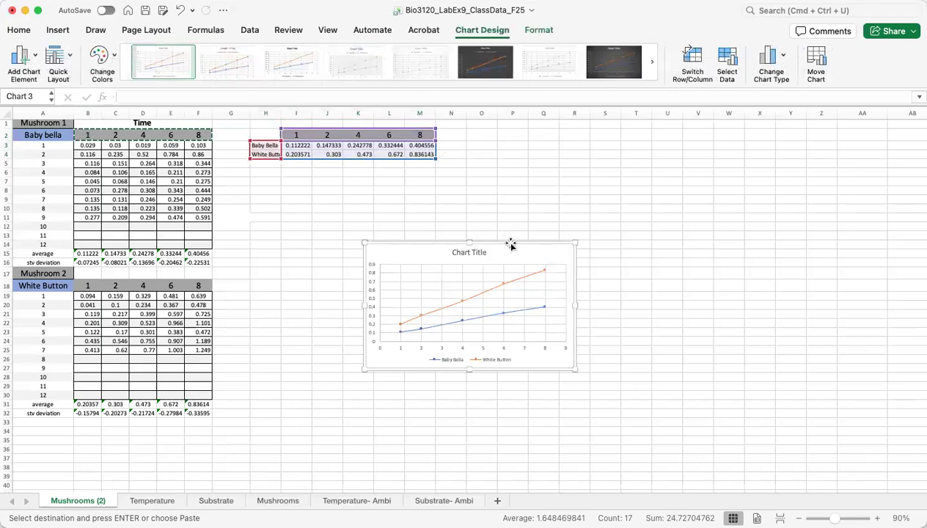
{"action": "left_click_drag", "start_coordinate": [509, 243], "coordinate": [449, 176]}
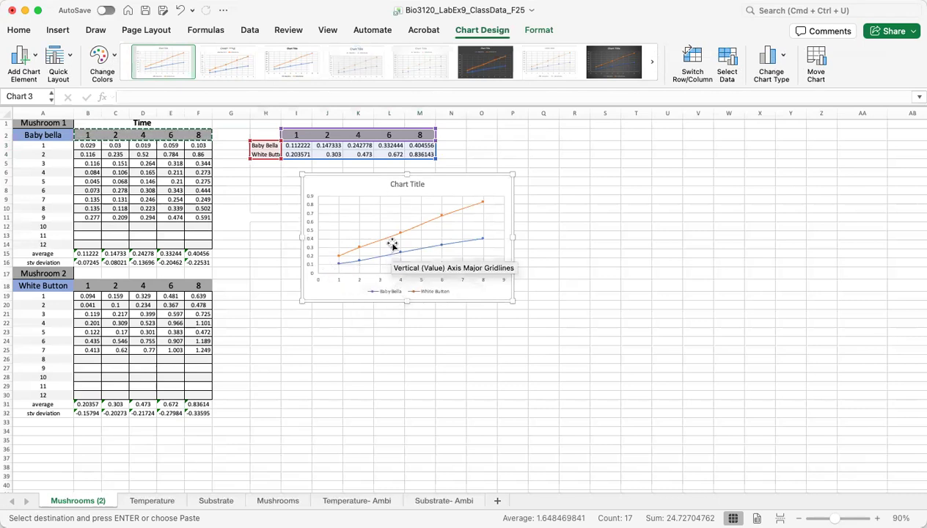
{"action": "left_click_drag", "start_coordinate": [439, 177], "coordinate": [426, 200]}
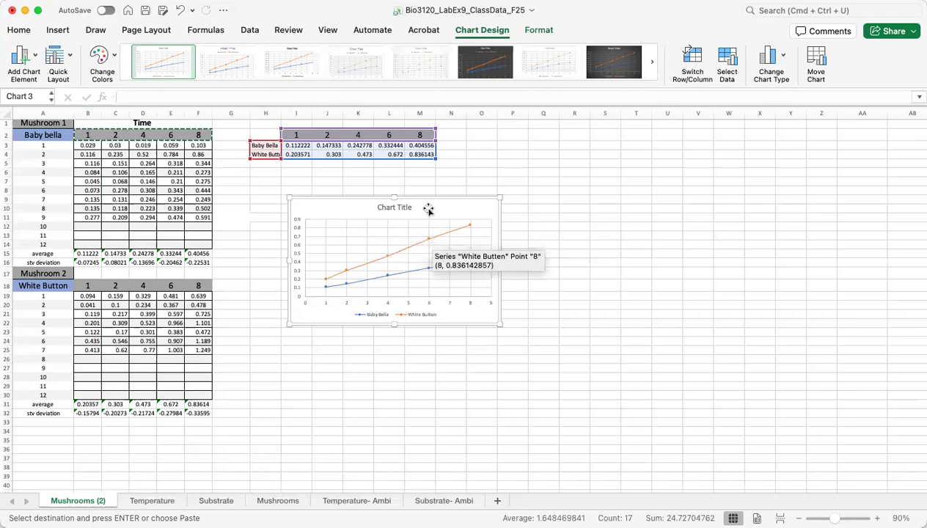
Step: Add error bars to the White Butten series in the chart and show the vertical error bar options
{"action": "left_click", "coordinate": [427, 239]}
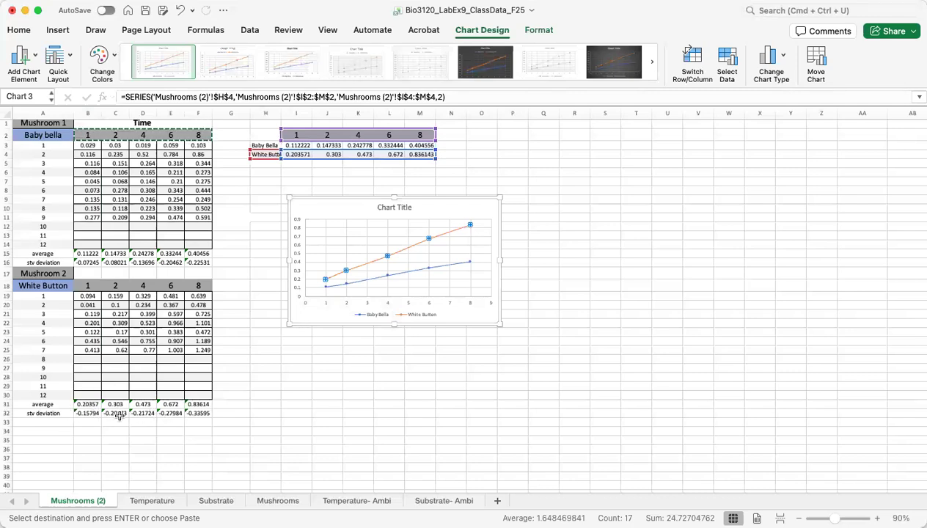
{"action": "left_click", "coordinate": [388, 257]}
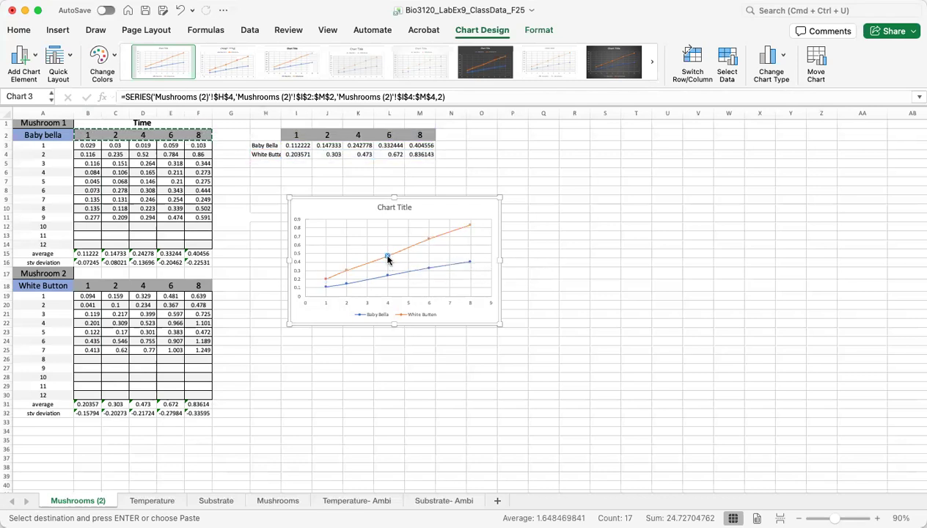
{"action": "left_click", "coordinate": [429, 239]}
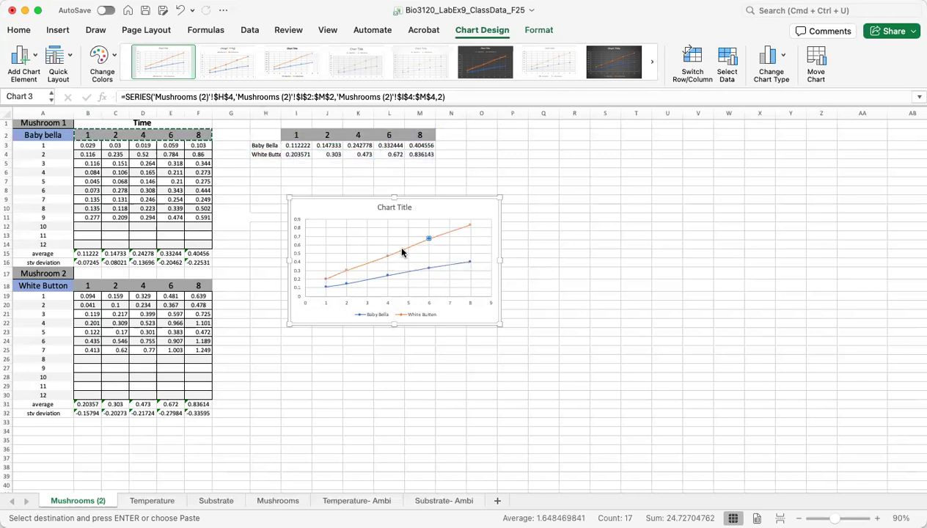
{"action": "left_click", "coordinate": [408, 347]}
{"action": "left_click", "coordinate": [405, 250]}
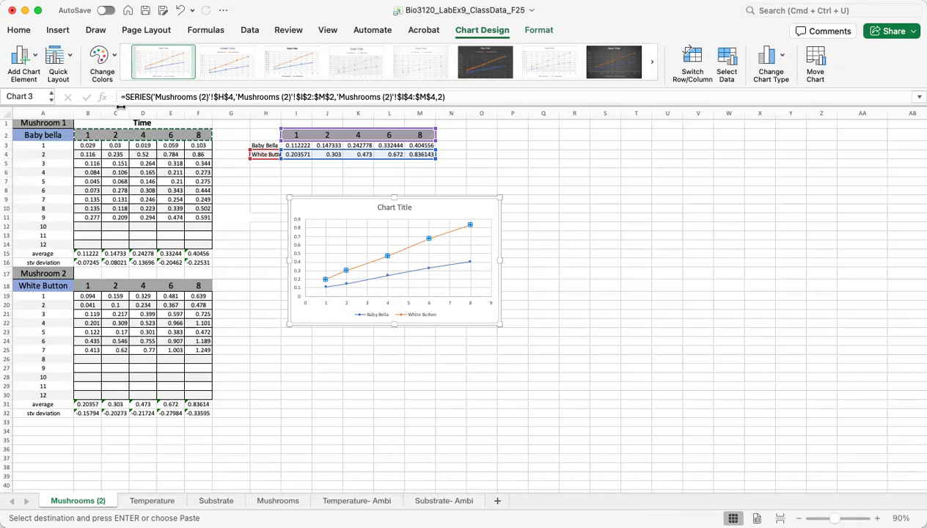
{"action": "left_click", "coordinate": [34, 60]}
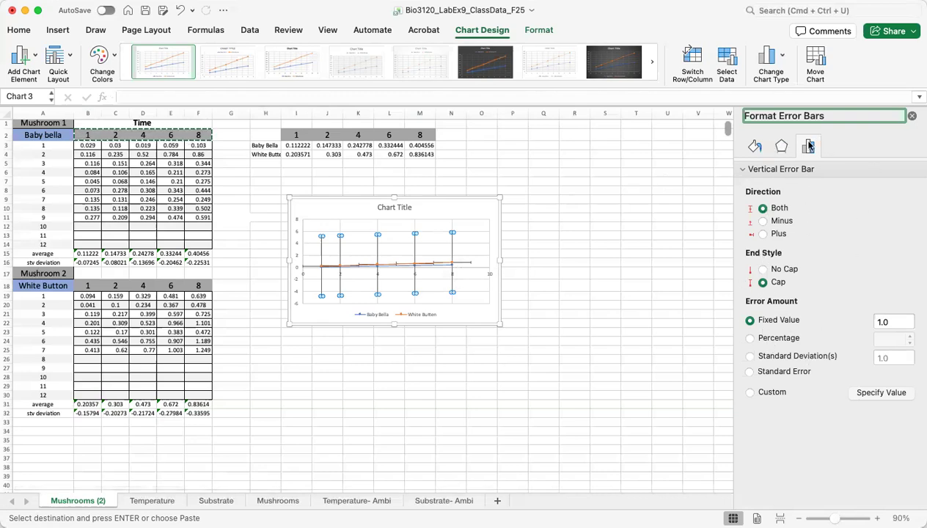
{"action": "left_click", "coordinate": [756, 146]}
{"action": "left_click", "coordinate": [781, 147]}
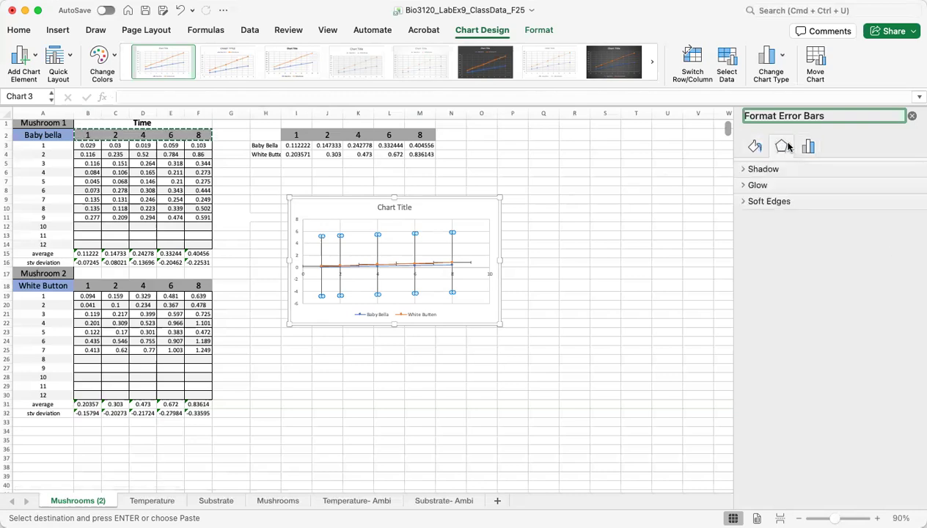
{"action": "left_click", "coordinate": [805, 147]}
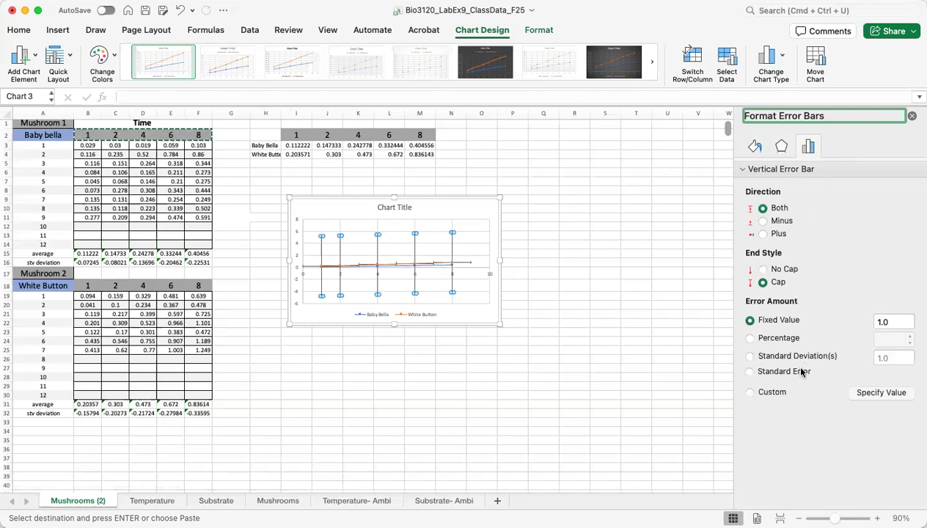
Step: Give the White Butten vertical error bars custom positive and negative error values from the standard deviations in B32:F32
{"action": "left_click", "coordinate": [749, 392]}
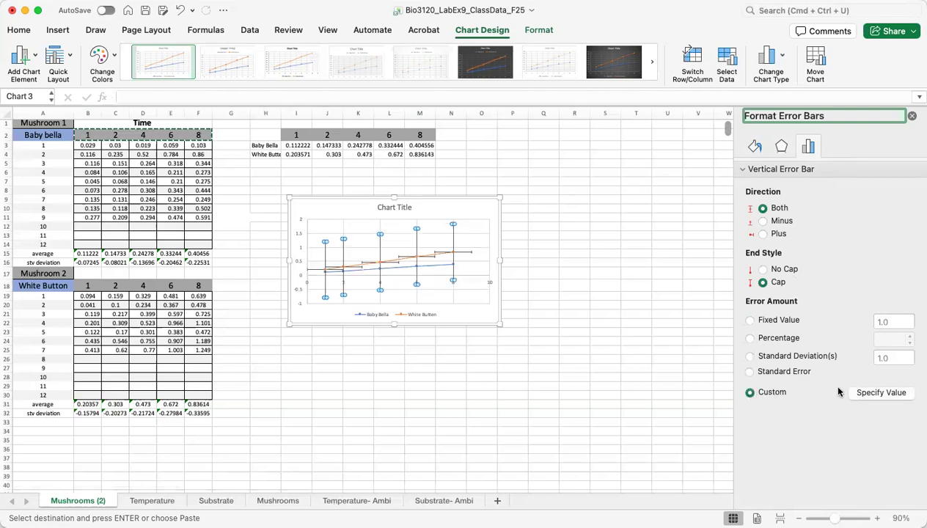
{"action": "left_click", "coordinate": [882, 393]}
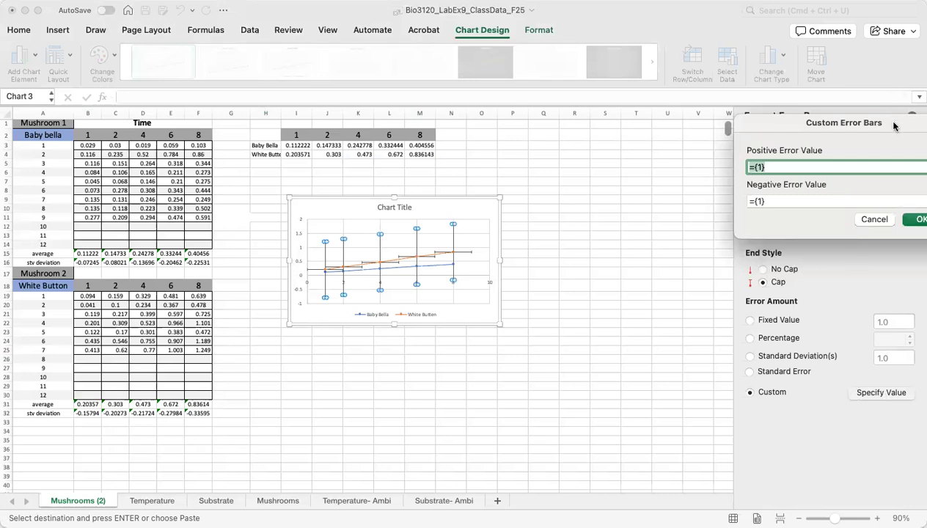
{"action": "left_click_drag", "start_coordinate": [894, 126], "coordinate": [748, 115]}
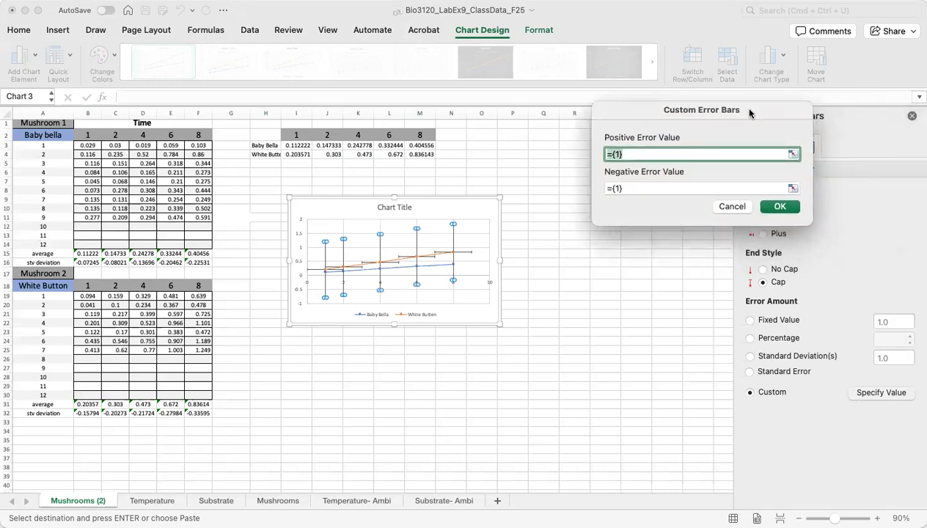
{"action": "left_click", "coordinate": [789, 157]}
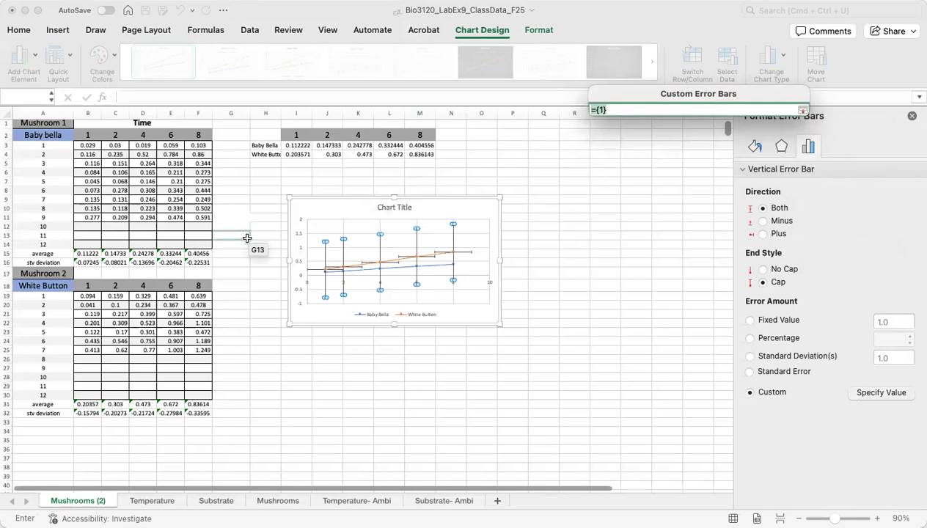
{"action": "left_click", "coordinate": [92, 414]}
{"action": "left_click_drag", "start_coordinate": [96, 413], "coordinate": [198, 415]}
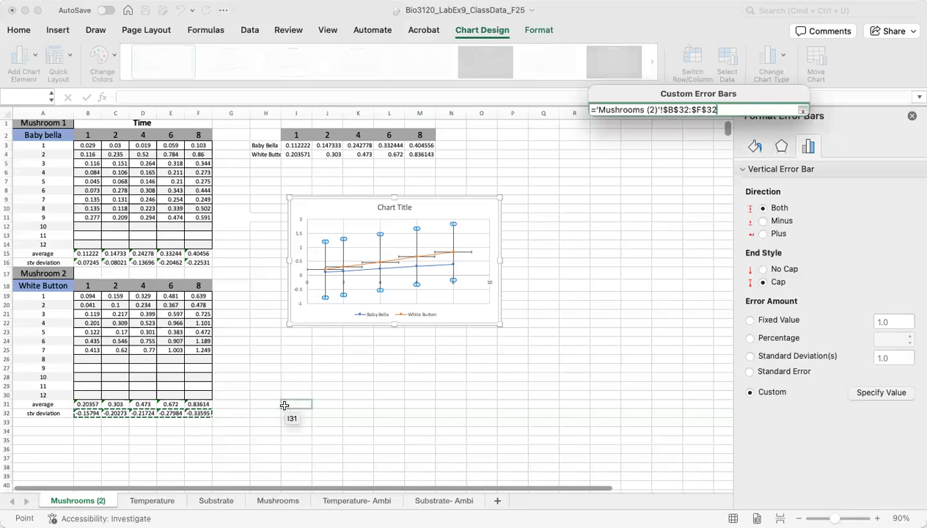
{"action": "key", "text": "Return"}
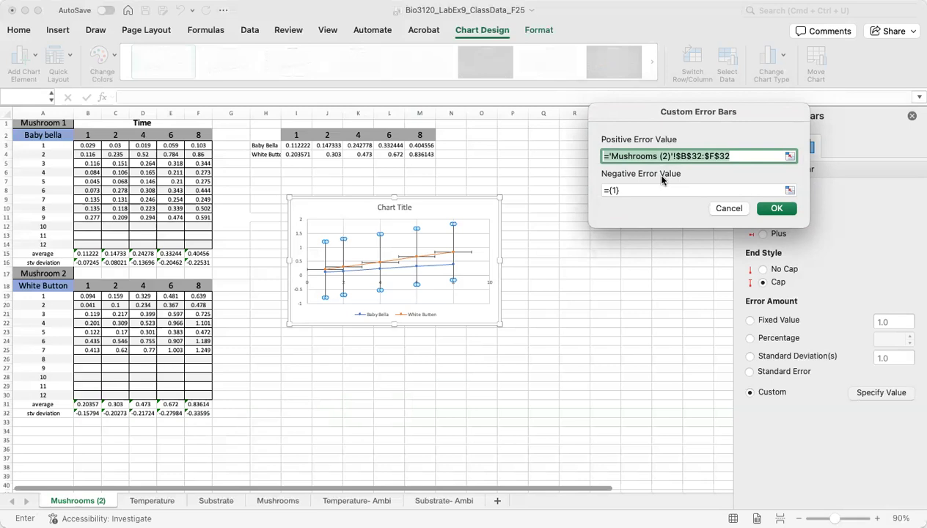
{"action": "left_click", "coordinate": [790, 190]}
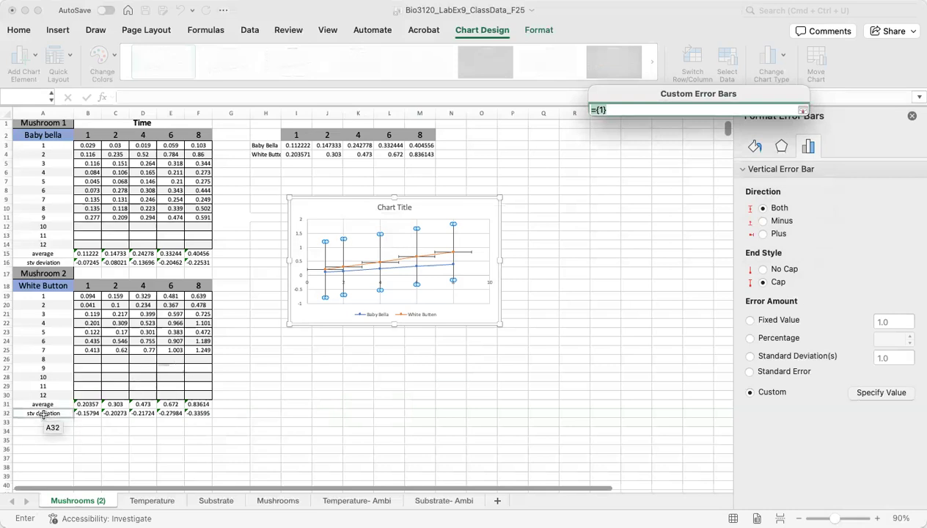
{"action": "left_click_drag", "start_coordinate": [82, 415], "coordinate": [197, 415]}
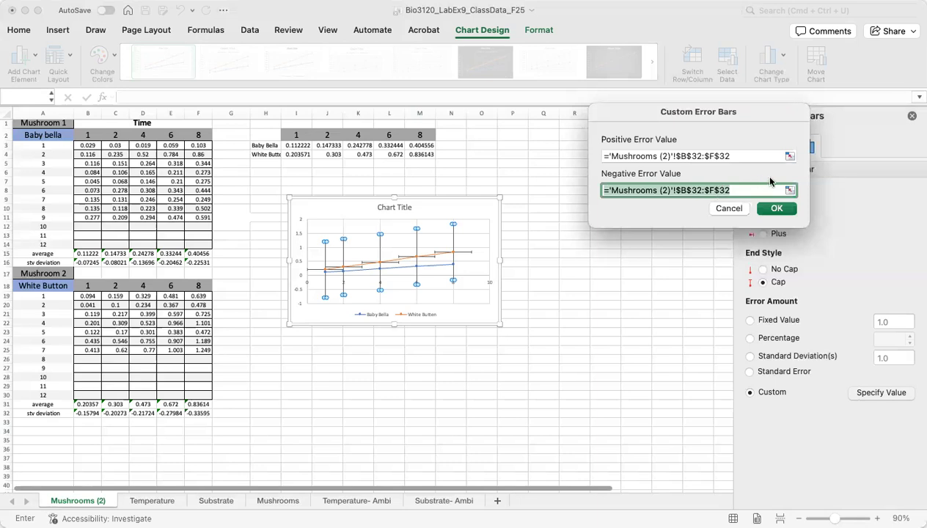
{"action": "left_click", "coordinate": [778, 209]}
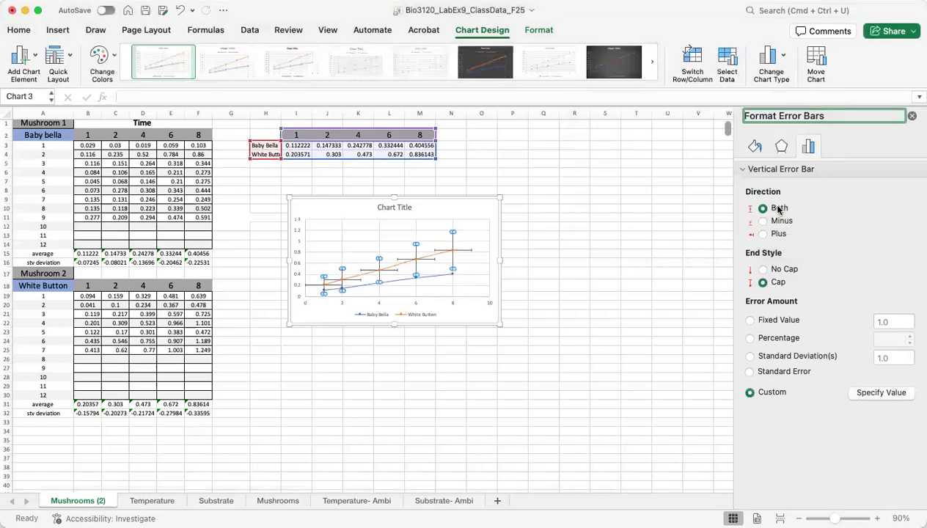
Step: Delete the horizontal error bars of the White Butten series from the chart
{"action": "left_click", "coordinate": [542, 257]}
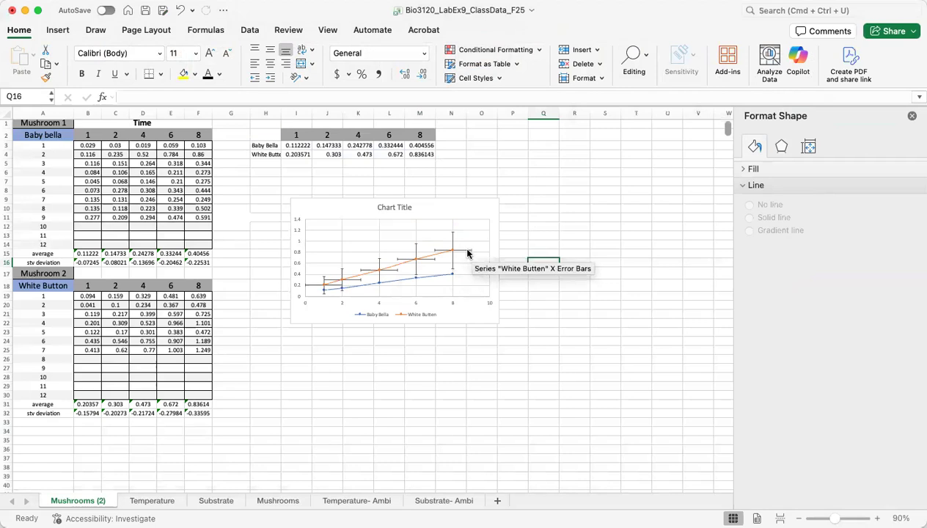
{"action": "left_click", "coordinate": [466, 253]}
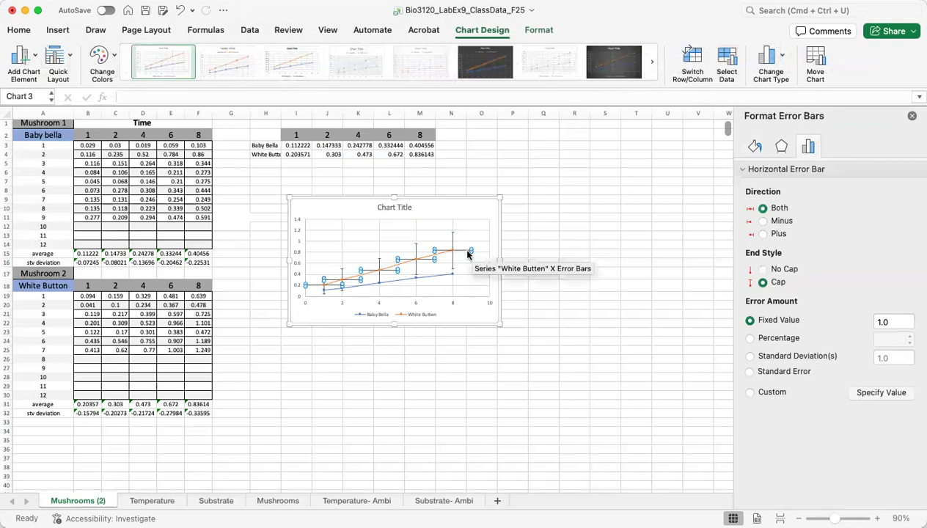
{"action": "key", "text": "Delete"}
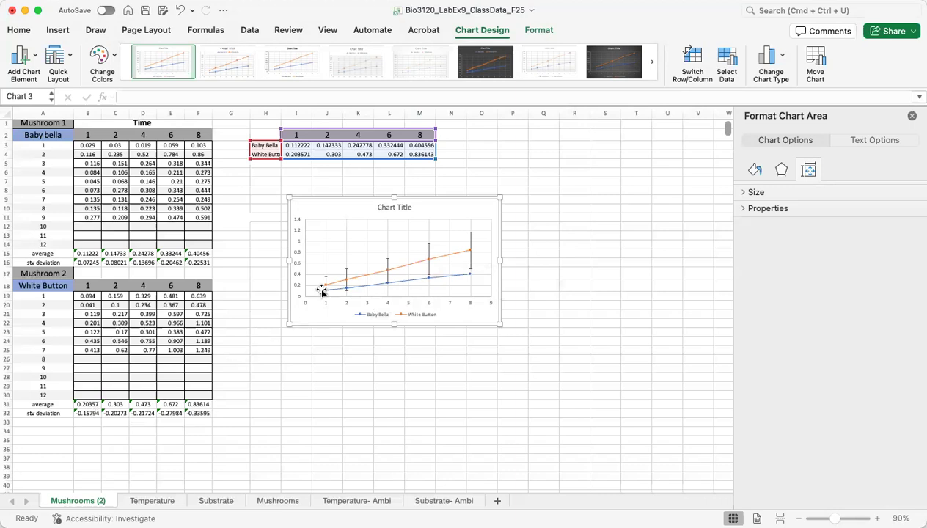
Step: Add error bars to the Baby Bella series in the chart
{"action": "mouse_move", "coordinate": [329, 287]}
{"action": "left_click", "coordinate": [442, 277]}
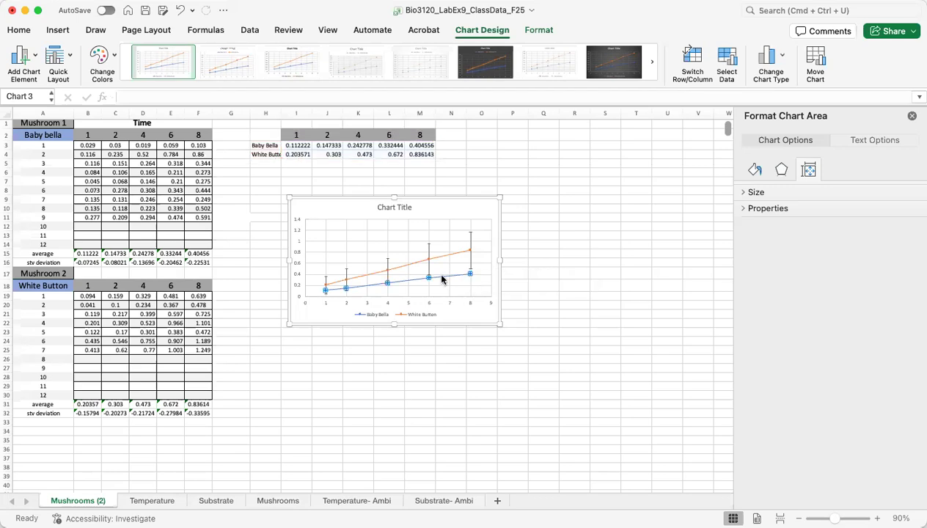
{"action": "left_click", "coordinate": [442, 277]}
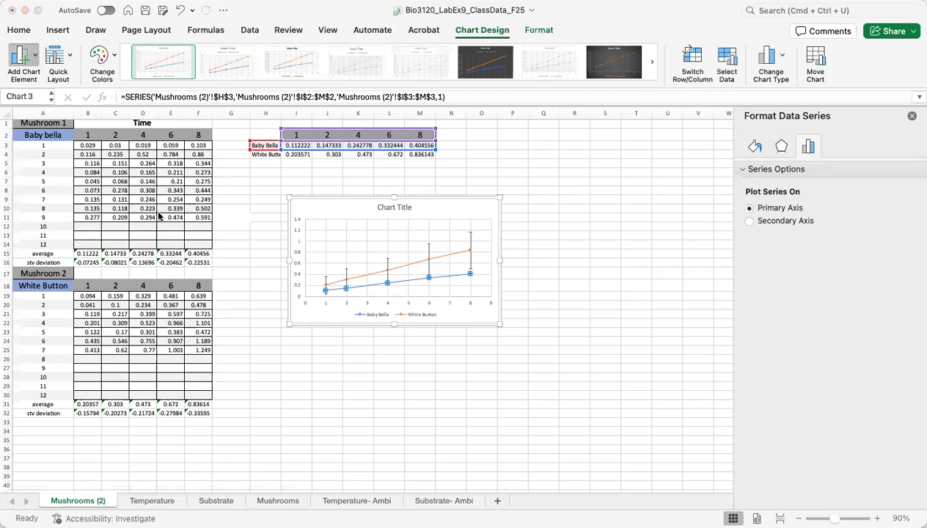
{"action": "left_click", "coordinate": [164, 256]}
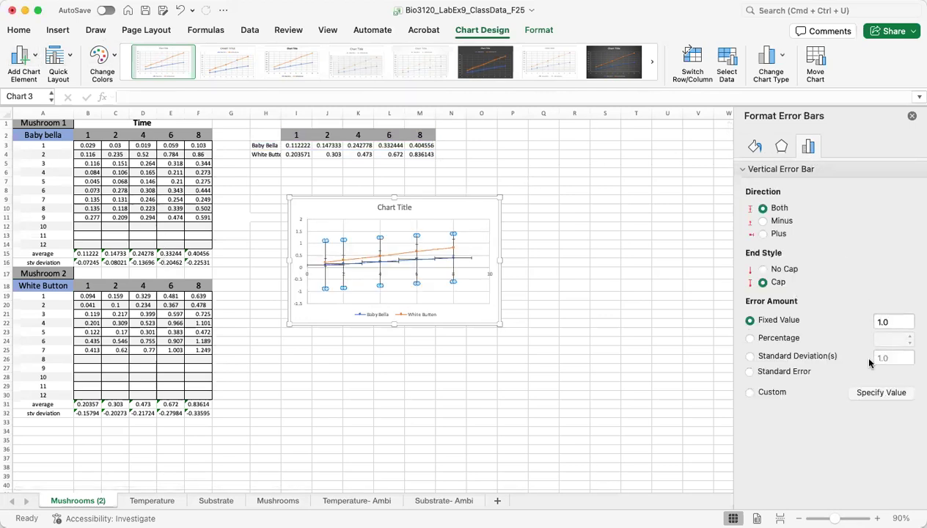
Step: Switch the Baby Bella vertical error bars to custom amounts and set the positive error value to the standard deviations in B16:F16
{"action": "left_click", "coordinate": [760, 392]}
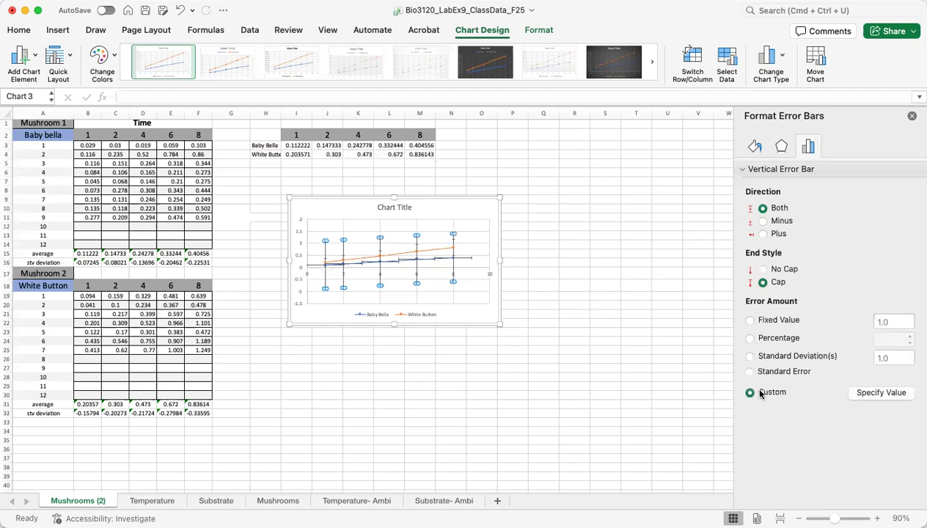
{"action": "left_click", "coordinate": [873, 394]}
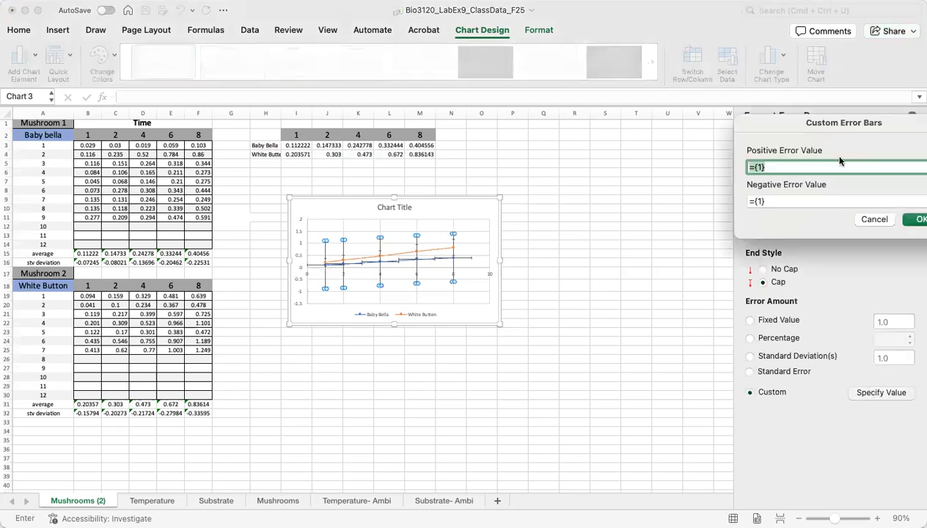
{"action": "left_click_drag", "start_coordinate": [724, 128], "coordinate": [722, 128]}
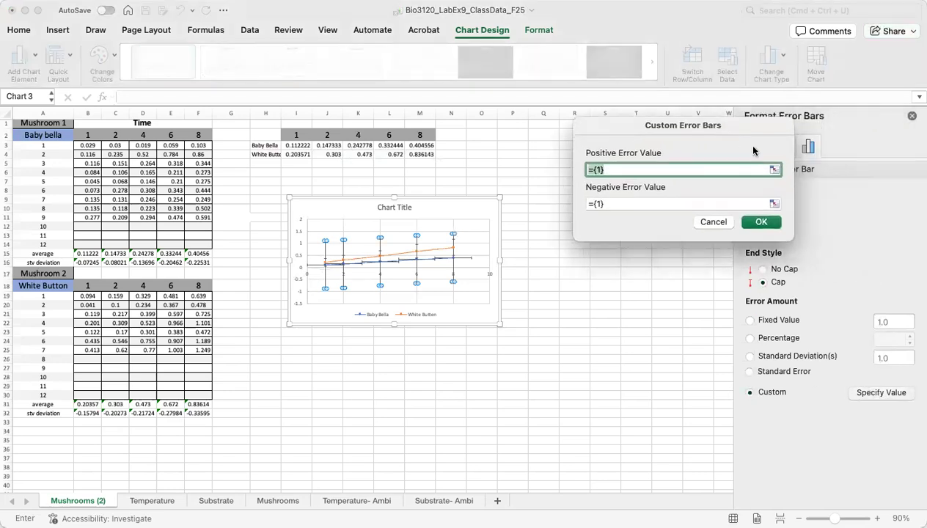
{"action": "left_click", "coordinate": [774, 171]}
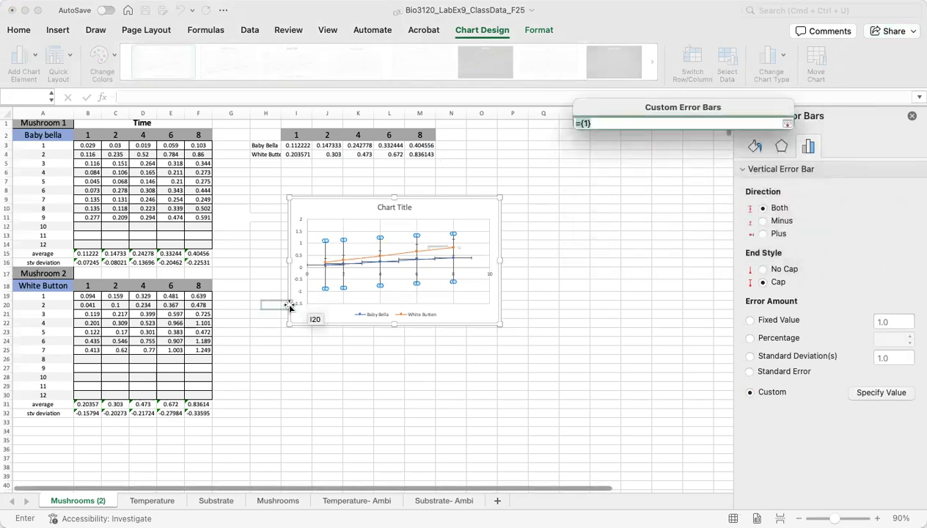
{"action": "left_click_drag", "start_coordinate": [86, 263], "coordinate": [197, 263]}
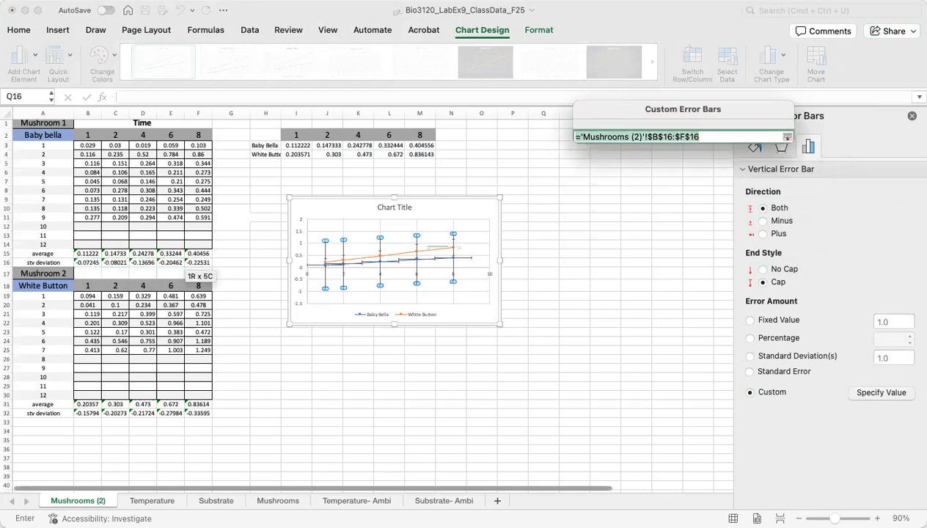
{"action": "key", "text": "Return"}
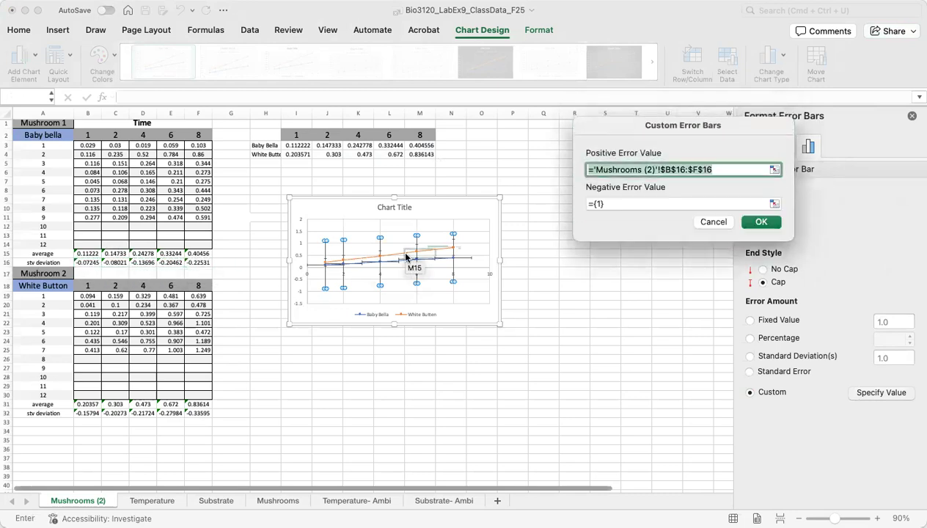
Step: Try to set the Baby Bella negative error value to the standard deviations in B16:F16
{"action": "left_click", "coordinate": [650, 204]}
{"action": "left_click", "coordinate": [775, 204]}
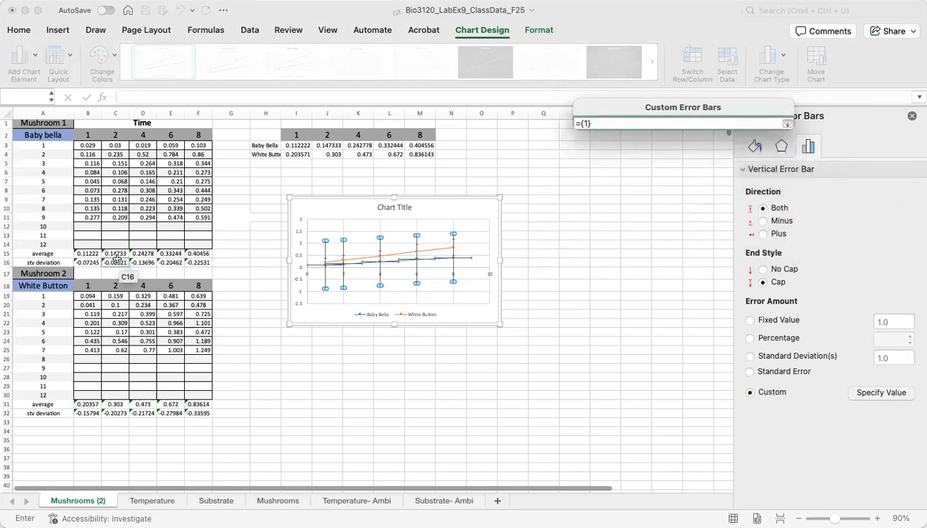
{"action": "left_click_drag", "start_coordinate": [95, 262], "coordinate": [197, 262]}
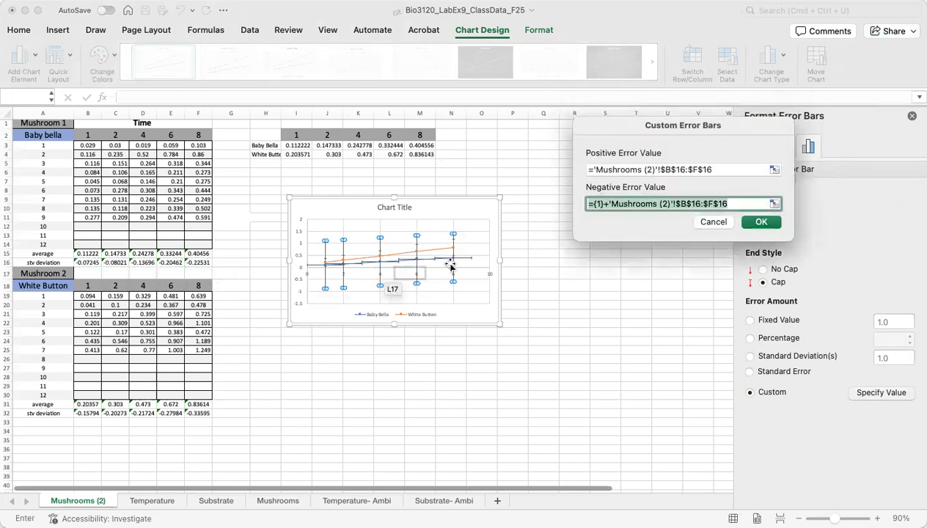
{"action": "left_click", "coordinate": [762, 223]}
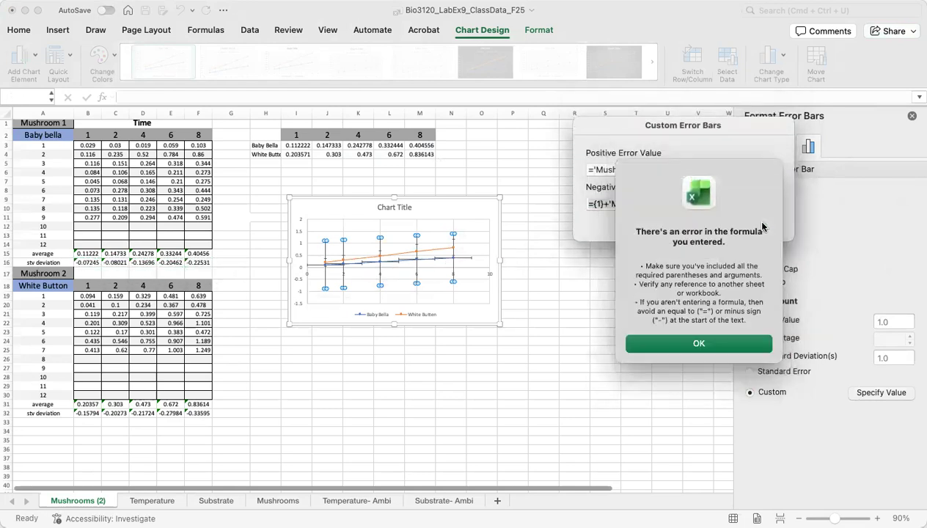
{"action": "left_click", "coordinate": [701, 343]}
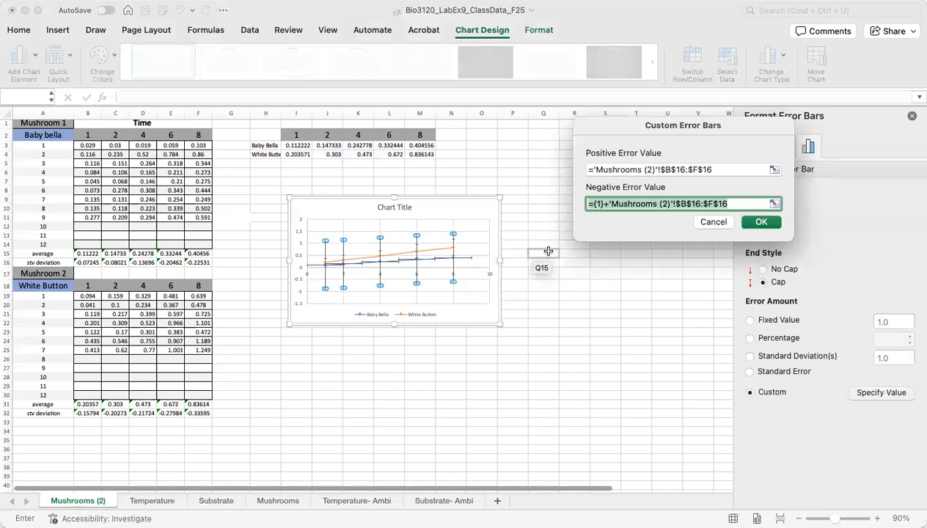
Step: Try to correct the negative error value formula by removing the plus sign and reselecting B16:F16
{"action": "left_click", "coordinate": [608, 204]}
{"action": "key", "text": "BackSpace"}
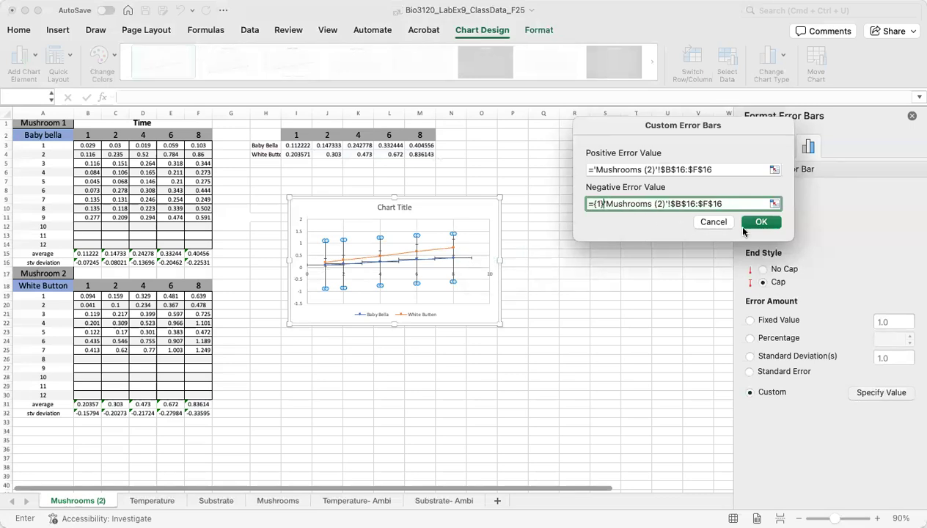
{"action": "left_click", "coordinate": [762, 222]}
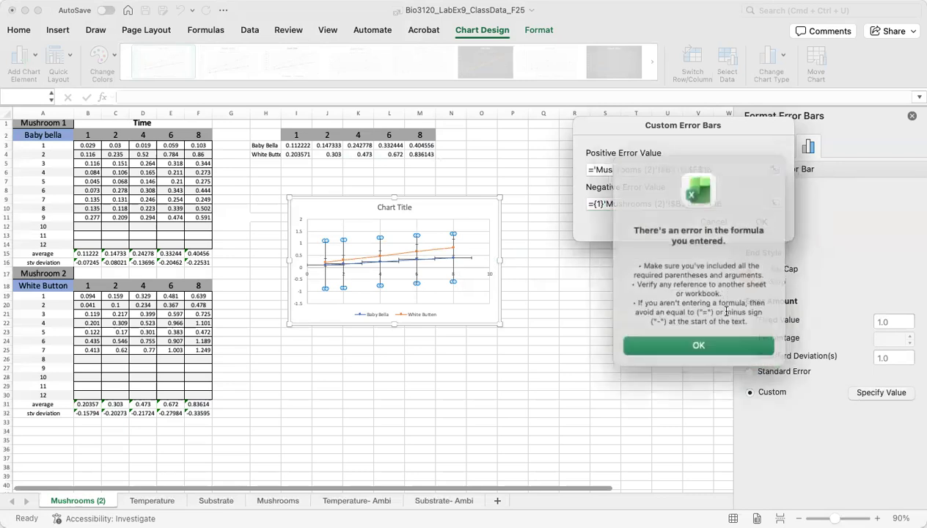
{"action": "left_click", "coordinate": [700, 345]}
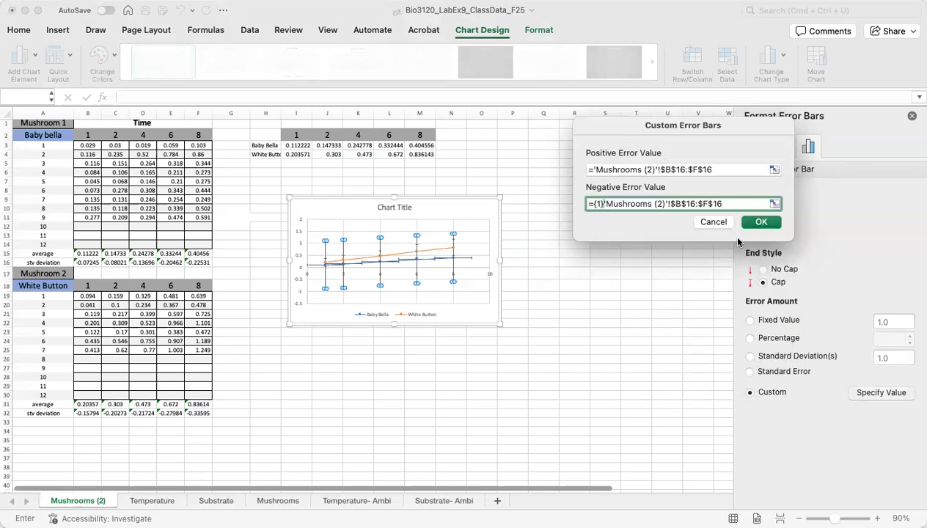
{"action": "left_click", "coordinate": [774, 204]}
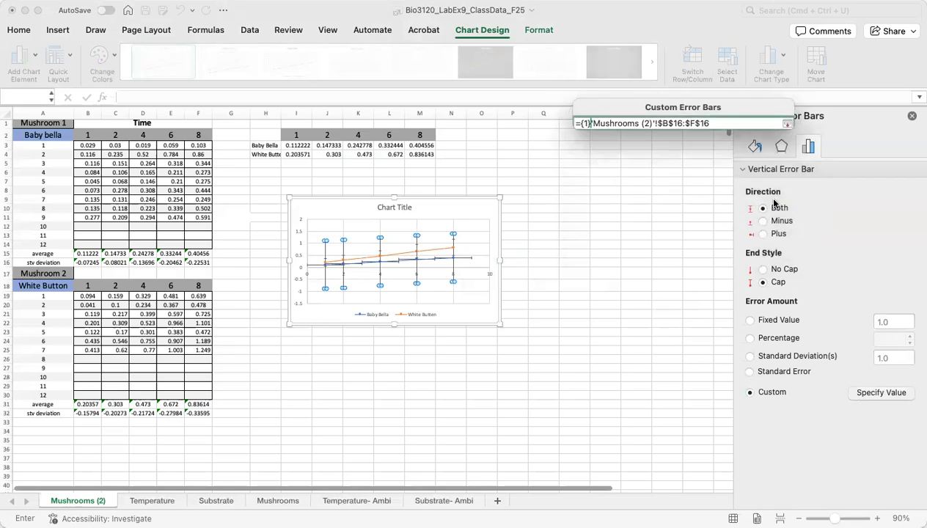
{"action": "left_click_drag", "start_coordinate": [90, 262], "coordinate": [196, 262]}
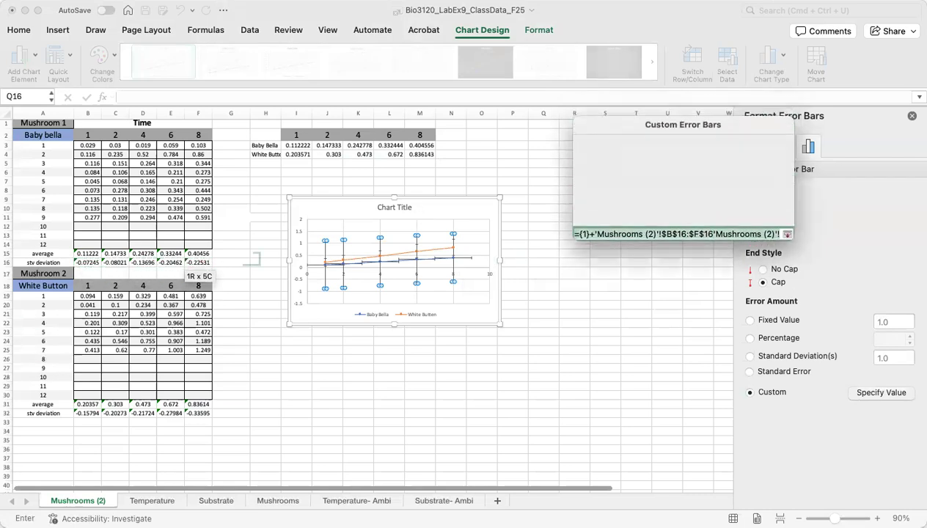
{"action": "left_click", "coordinate": [760, 218]}
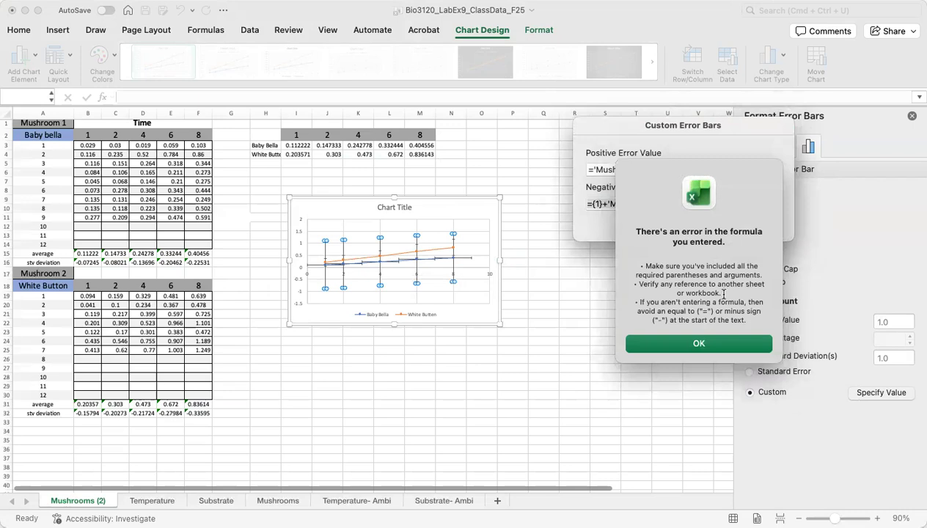
{"action": "left_click", "coordinate": [698, 343]}
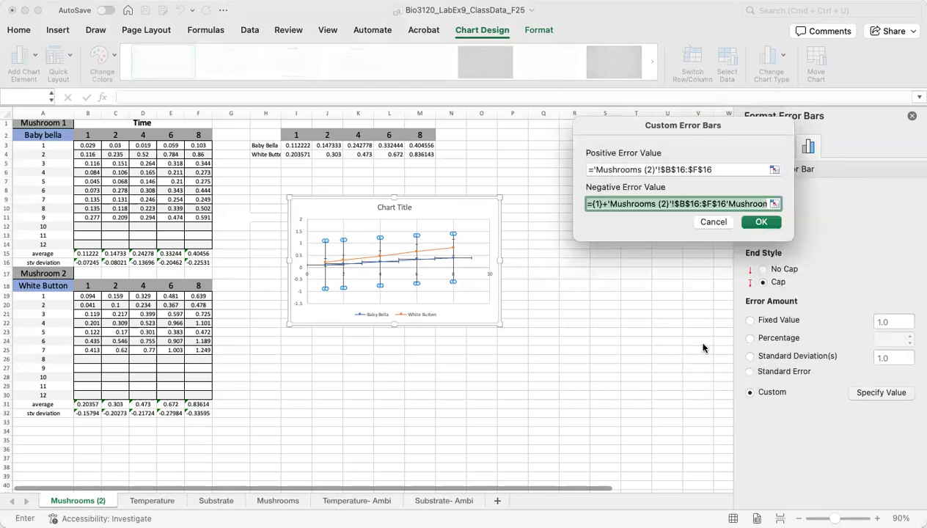
Step: Clear the faulty negative error value formula, replace it with the standard deviations in B16:F16, and apply the custom error bars
{"action": "left_click", "coordinate": [607, 201]}
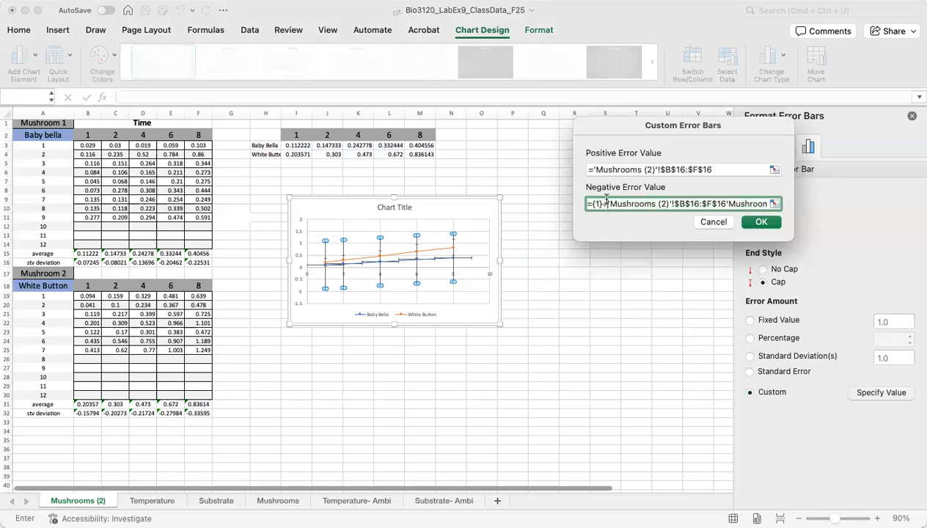
{"action": "key", "text": "BackSpace"}
{"action": "key", "text": "BackSpace"}
{"action": "key", "text": "BackSpace"}
{"action": "key", "text": "BackSpace"}
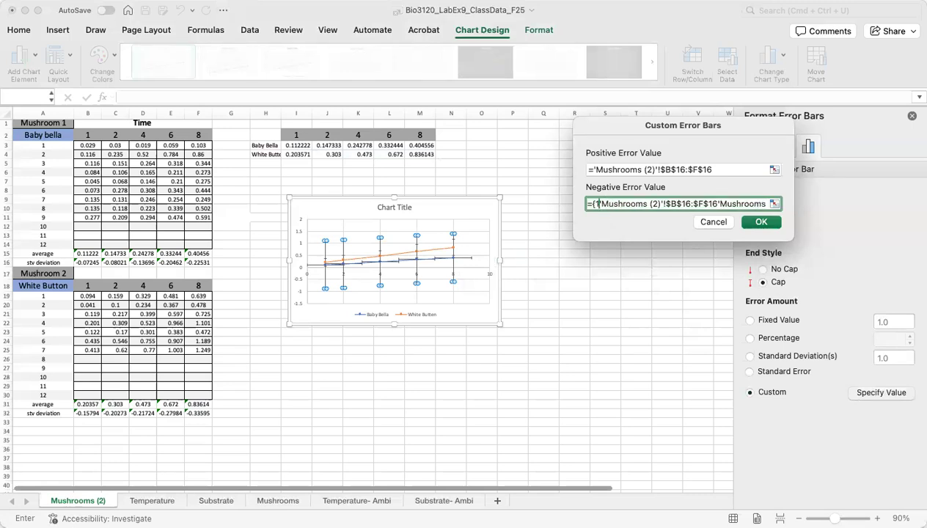
{"action": "key", "text": "Delete"}
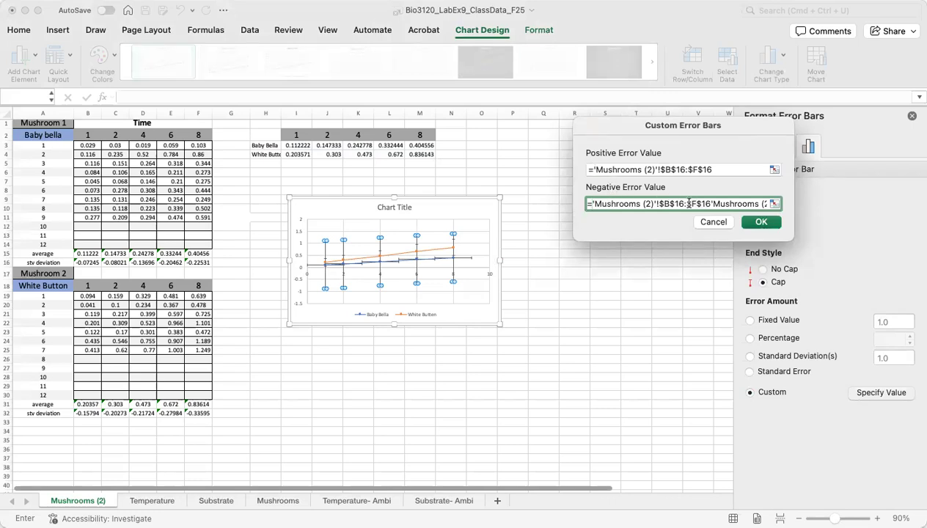
{"action": "left_click_drag", "start_coordinate": [759, 203], "coordinate": [536, 199]}
{"action": "key", "text": "BackSpace"}
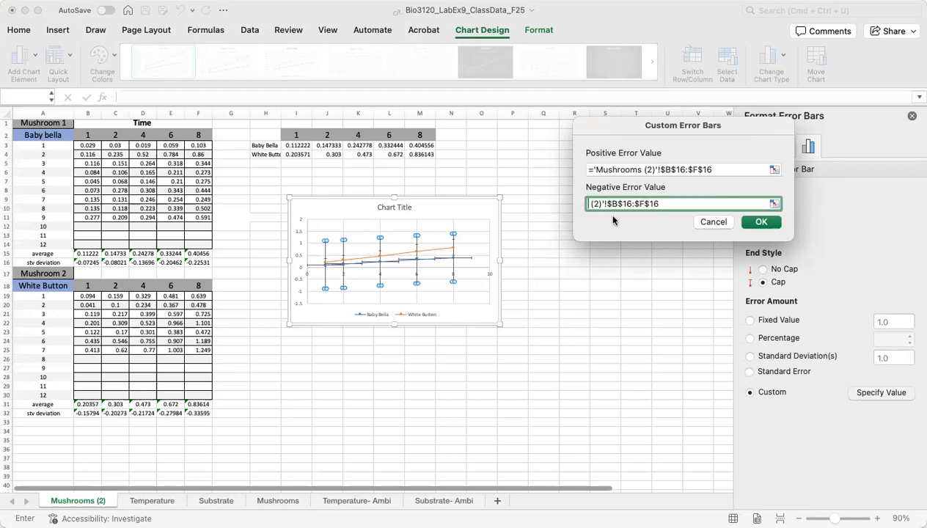
{"action": "key", "text": "super+a"}
{"action": "key", "text": "BackSpace"}
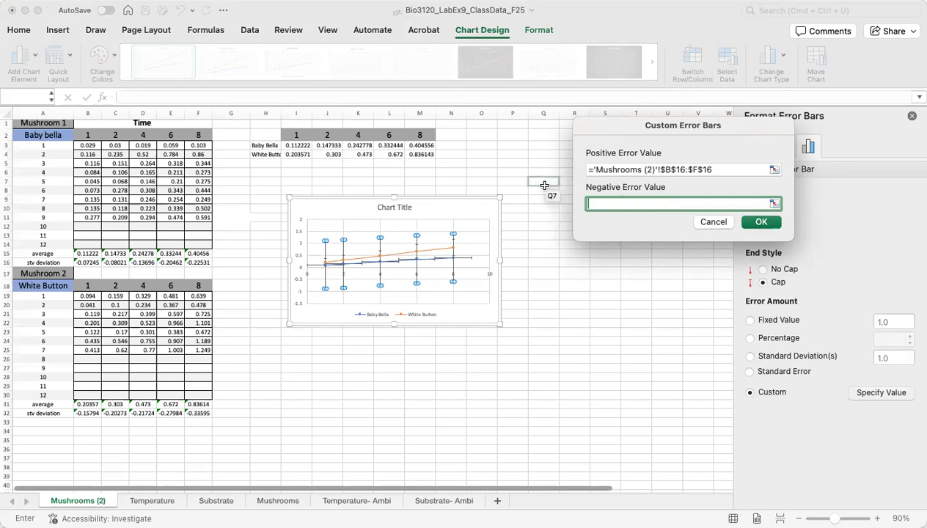
{"action": "left_click", "coordinate": [773, 204]}
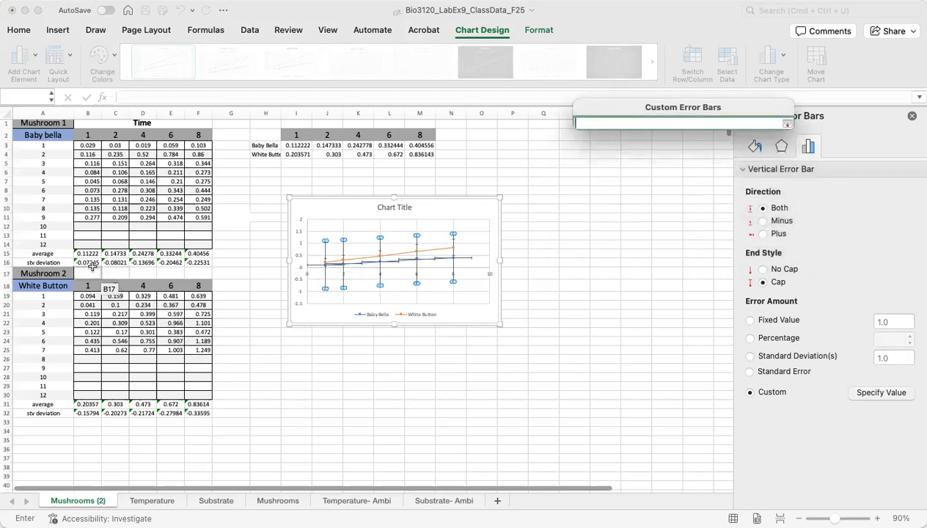
{"action": "left_click_drag", "start_coordinate": [88, 262], "coordinate": [192, 264]}
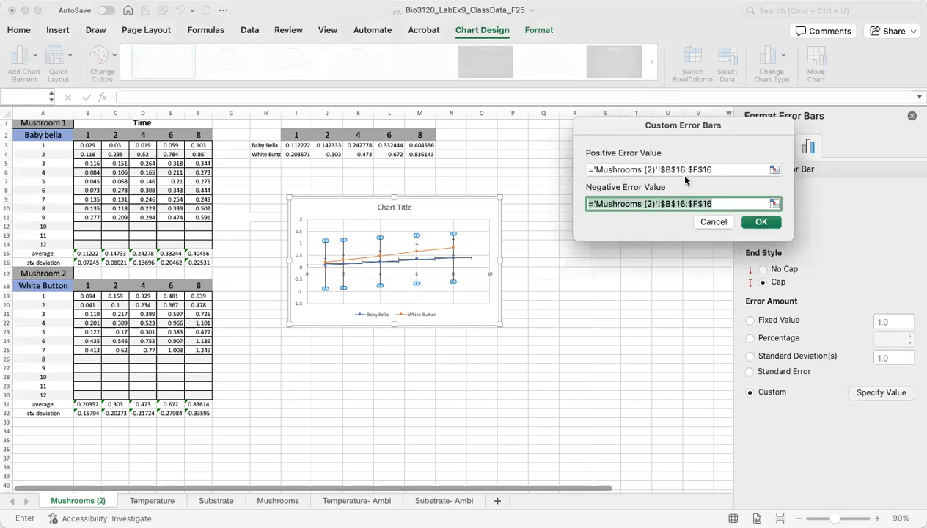
{"action": "left_click", "coordinate": [760, 222]}
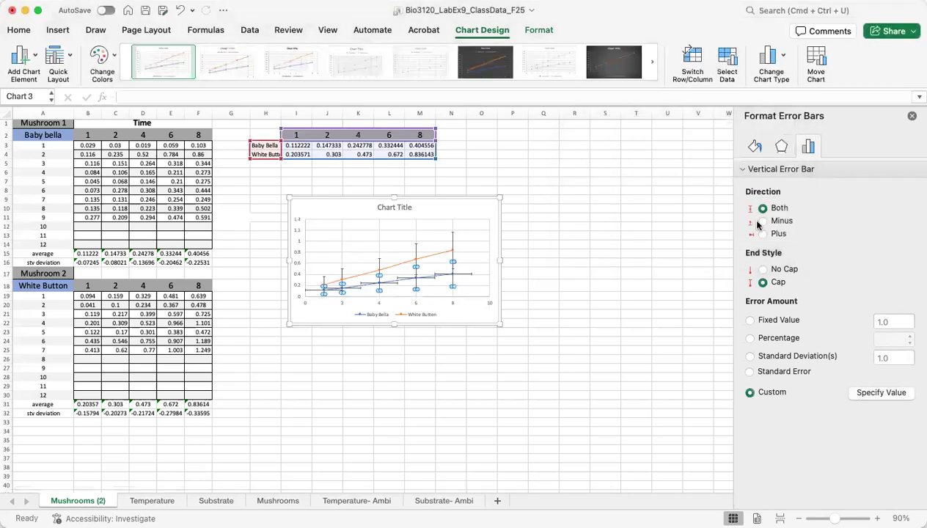
Step: Delete the horizontal error bars of the Baby Bella series from the chart
{"action": "left_click", "coordinate": [464, 277]}
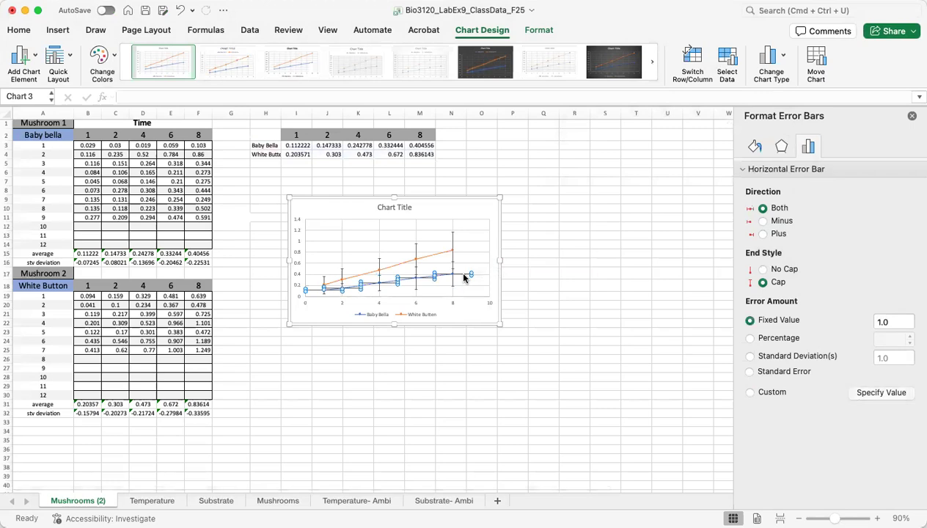
{"action": "key", "text": "Delete"}
{"action": "left_click", "coordinate": [562, 275]}
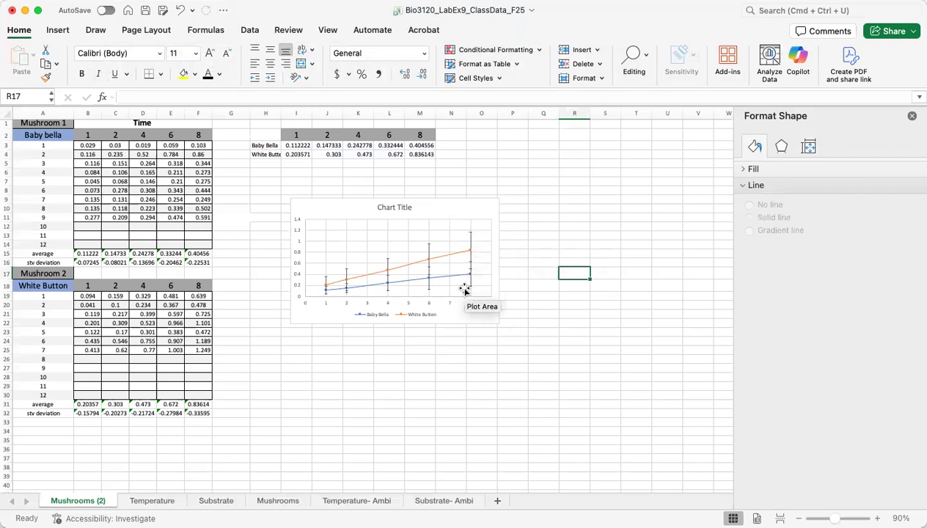
Step: Add a primary horizontal axis title to the chart and select its placeholder text
{"action": "left_click", "coordinate": [397, 209]}
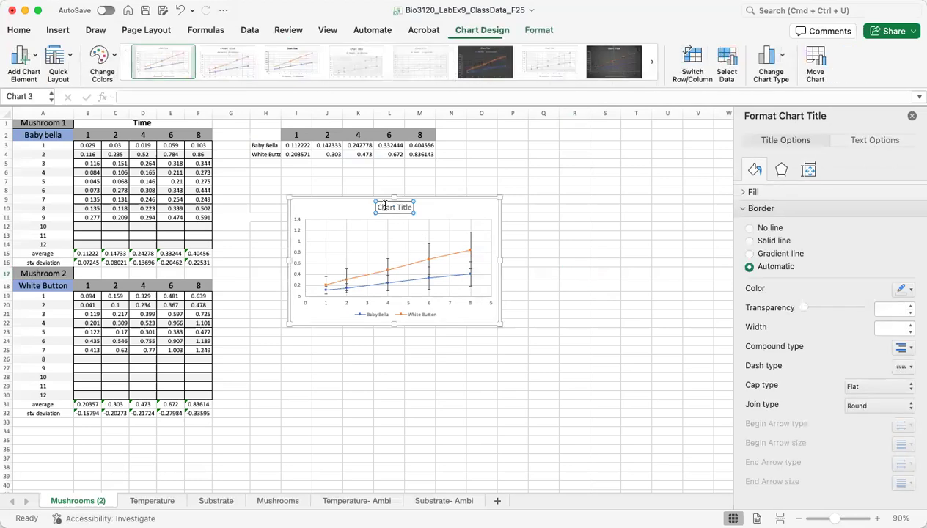
{"action": "left_click_drag", "start_coordinate": [375, 207], "coordinate": [415, 208]}
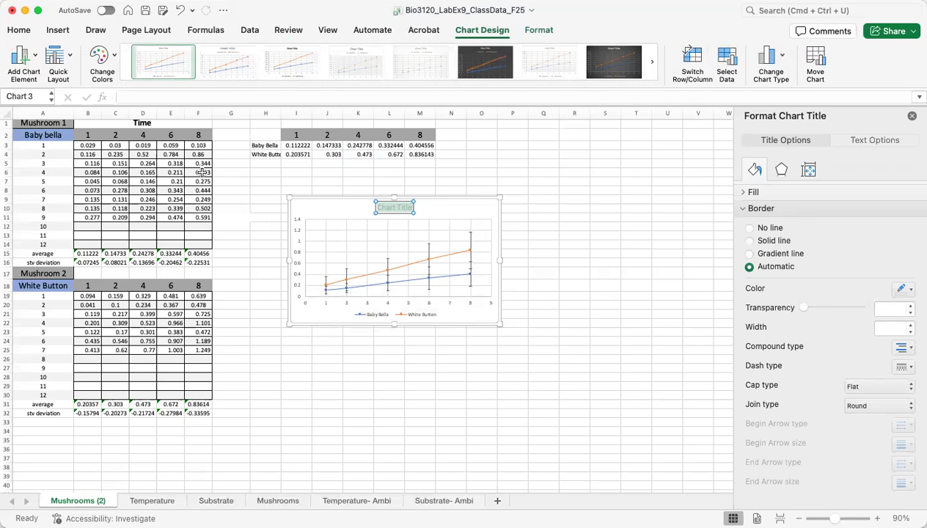
{"action": "left_click", "coordinate": [36, 63]}
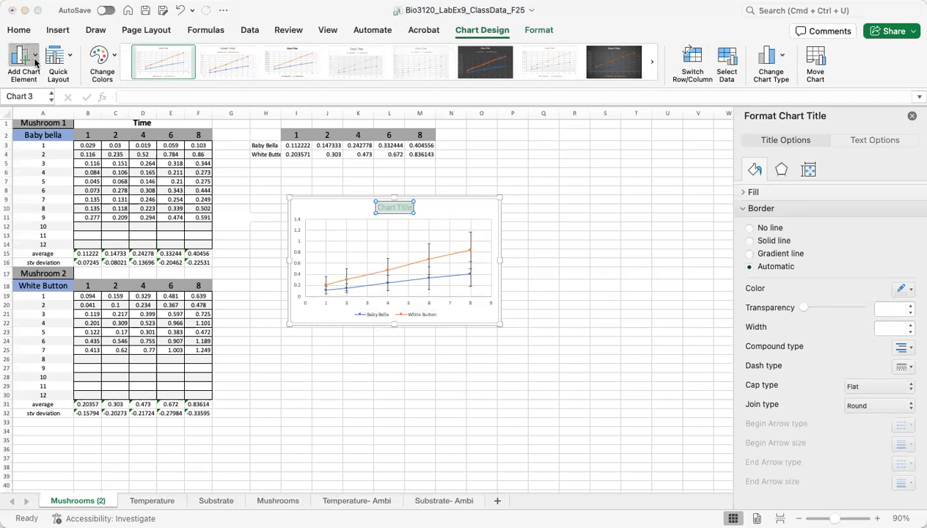
{"action": "left_click", "coordinate": [158, 96]}
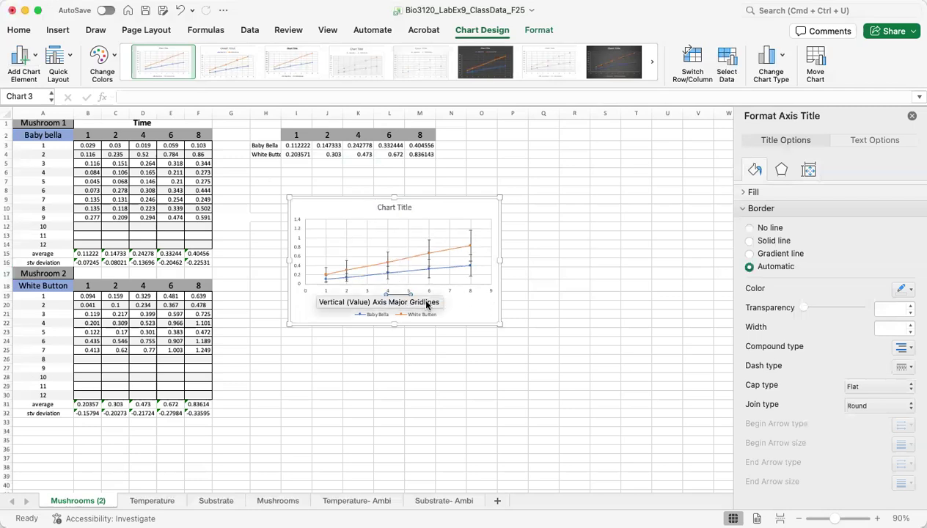
{"action": "left_click", "coordinate": [471, 305]}
{"action": "left_click", "coordinate": [400, 299]}
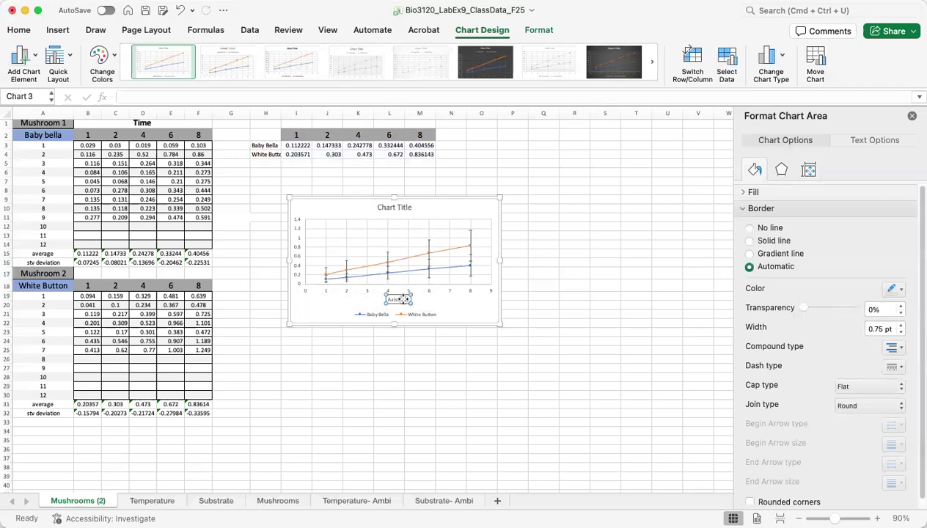
{"action": "left_click_drag", "start_coordinate": [409, 299], "coordinate": [378, 300]}
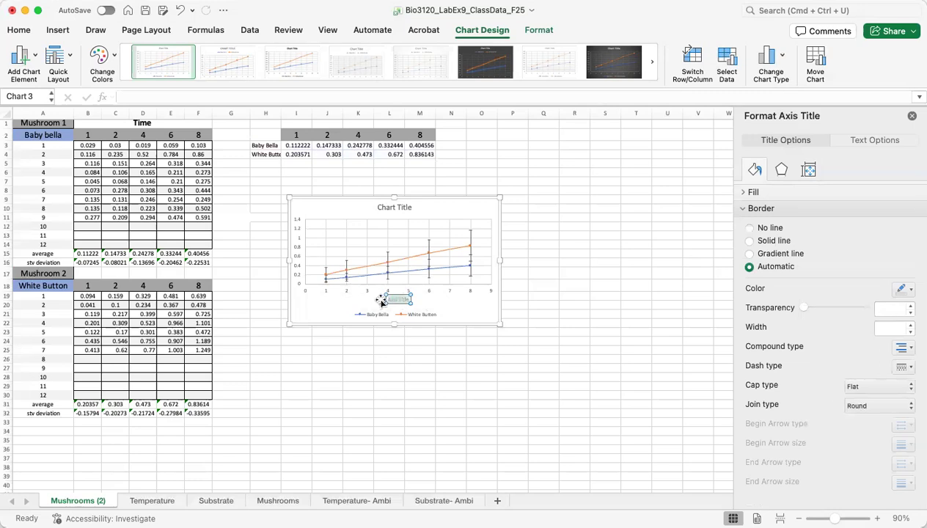
Step: Add a primary vertical axis title to the chart
{"action": "left_click", "coordinate": [34, 64]}
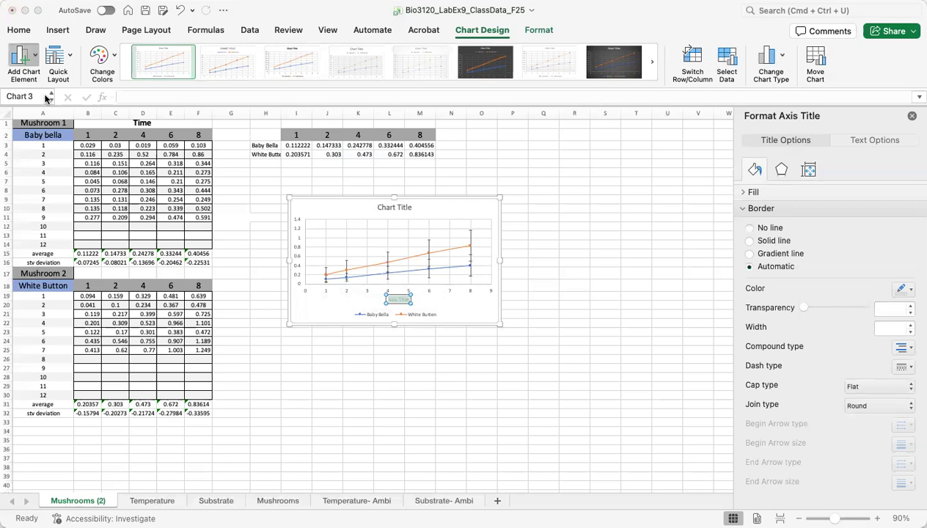
{"action": "left_click", "coordinate": [156, 120]}
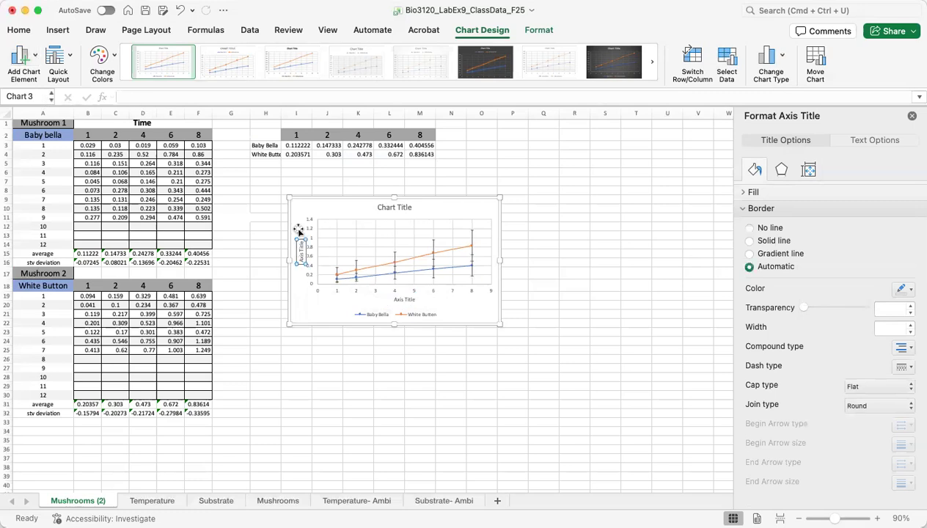
{"action": "left_click_drag", "start_coordinate": [300, 256], "coordinate": [300, 241]}
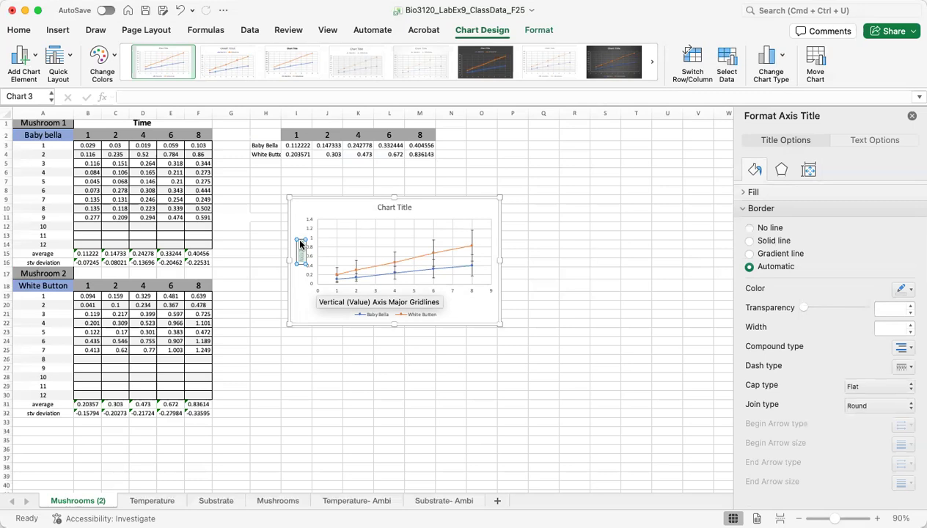
{"action": "left_click", "coordinate": [400, 208]}
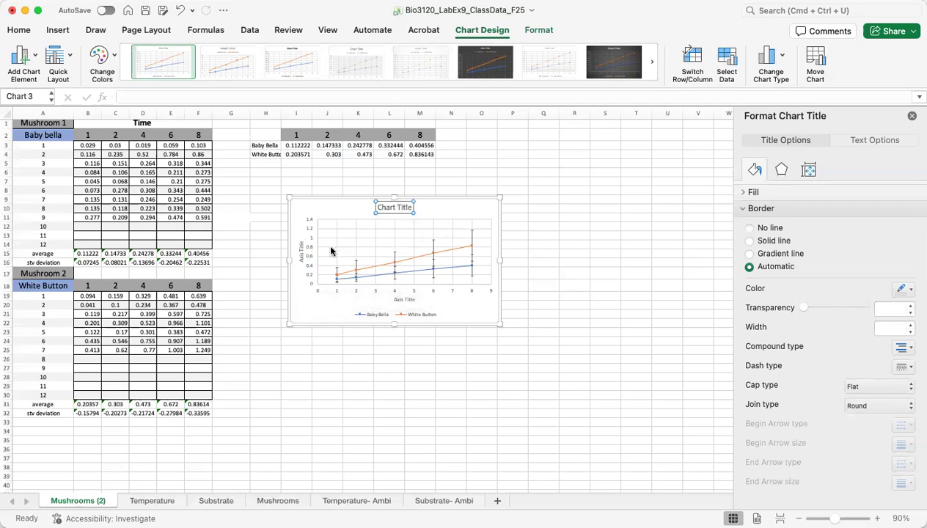
{"action": "left_click", "coordinate": [405, 299]}
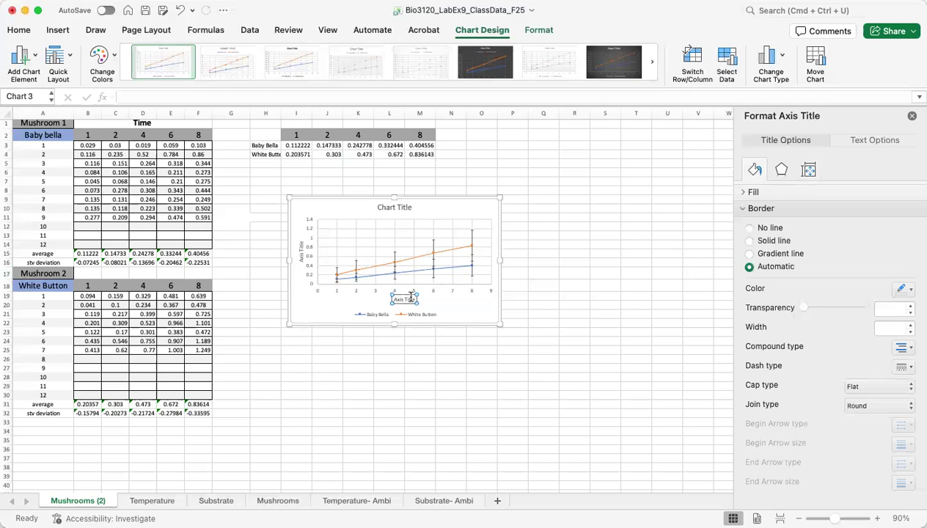